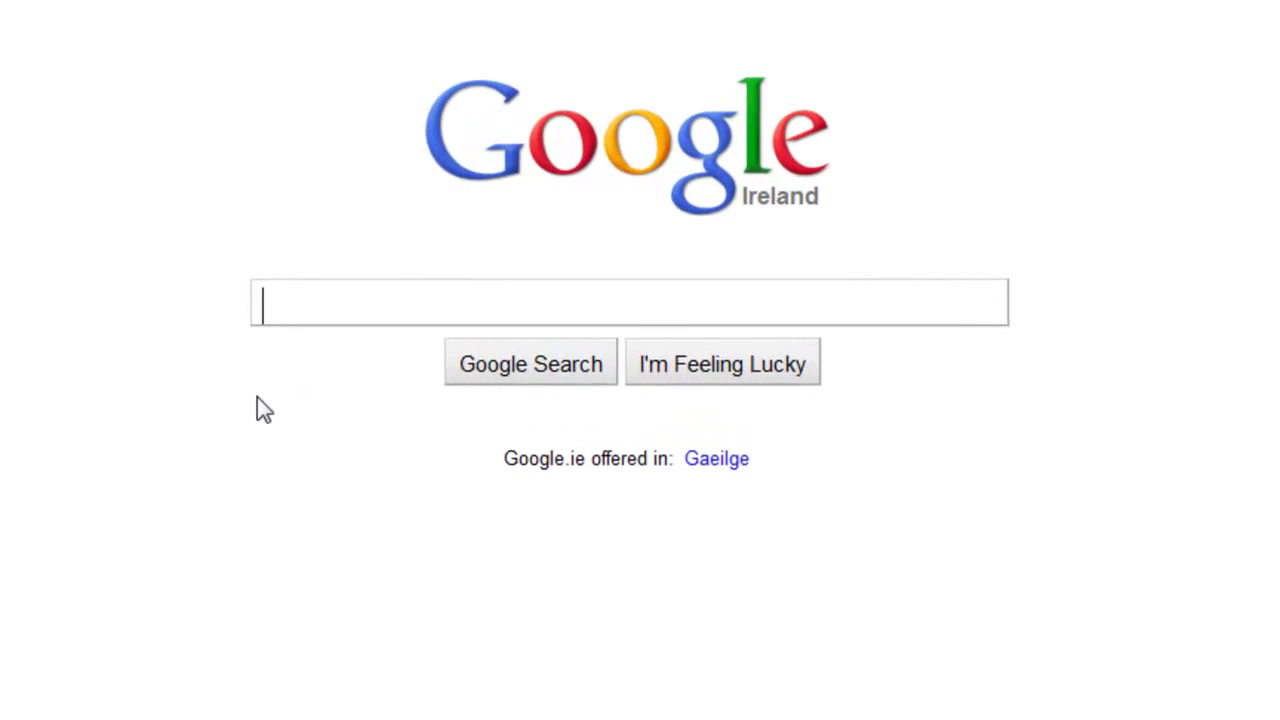
- Search Google for "ultra mobile 3gp video converter" and open the product page on aone-soft.com
type("ultra ")
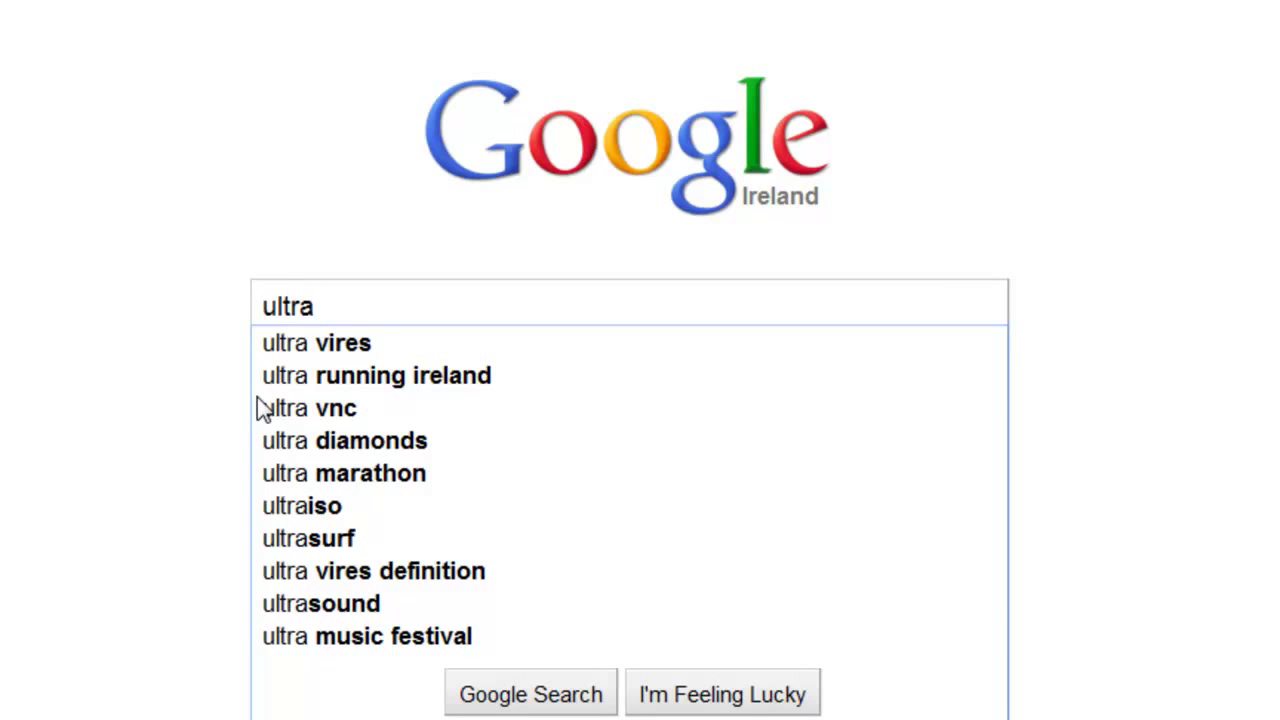
type("mobile")
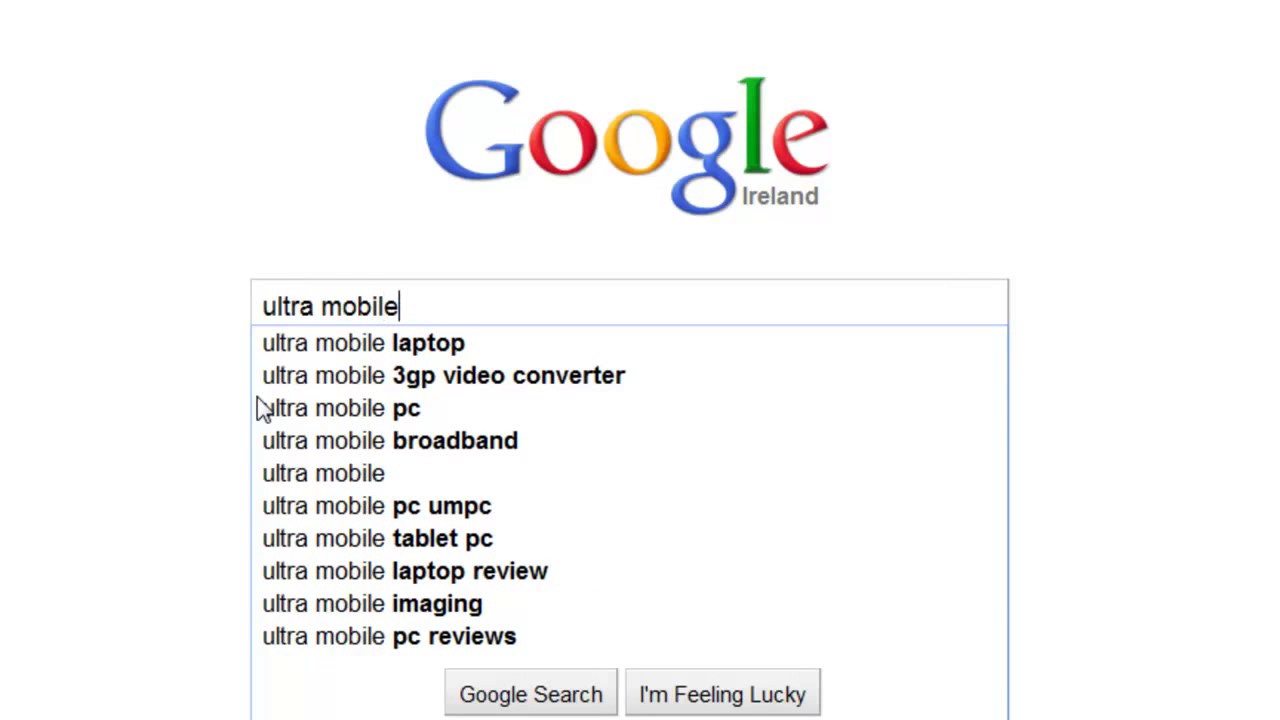
left_click(682, 380)
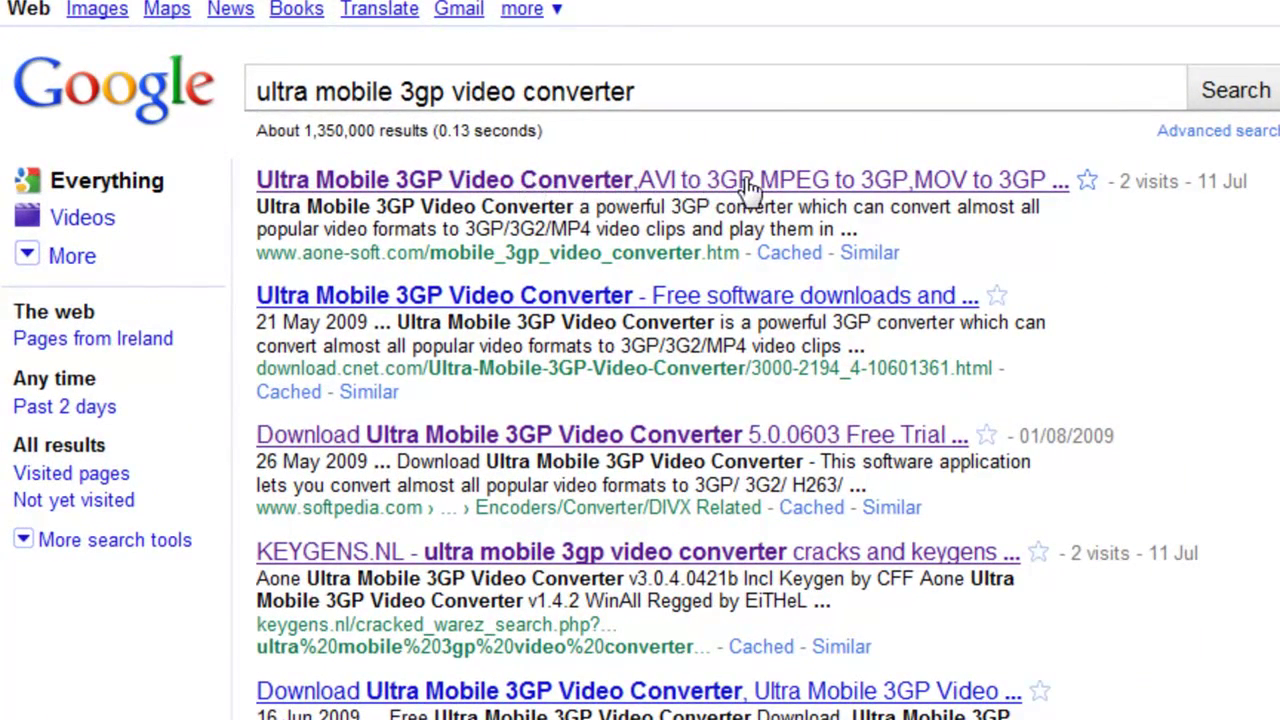
left_click(751, 189)
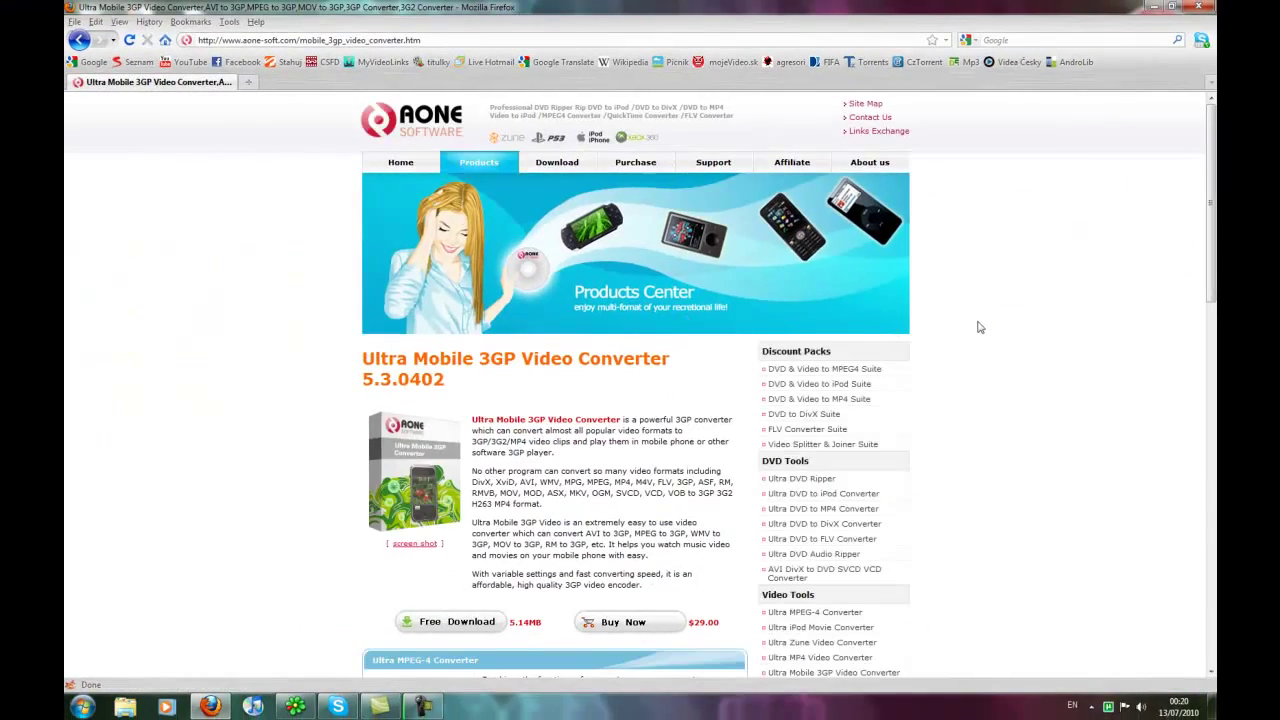
- Download the free version of Ultra Mobile 3GP Video Converter and save ultra_3gpconverter.exe
scroll(965, 350, "down", 4)
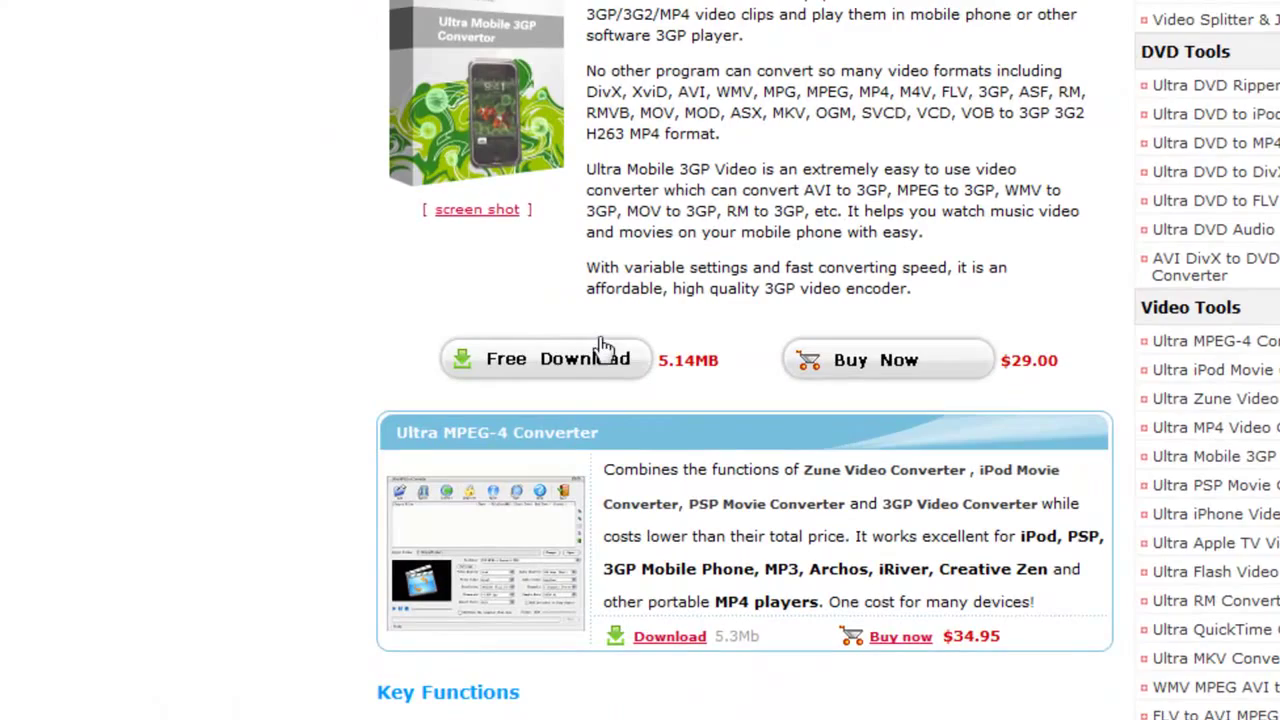
left_click(606, 372)
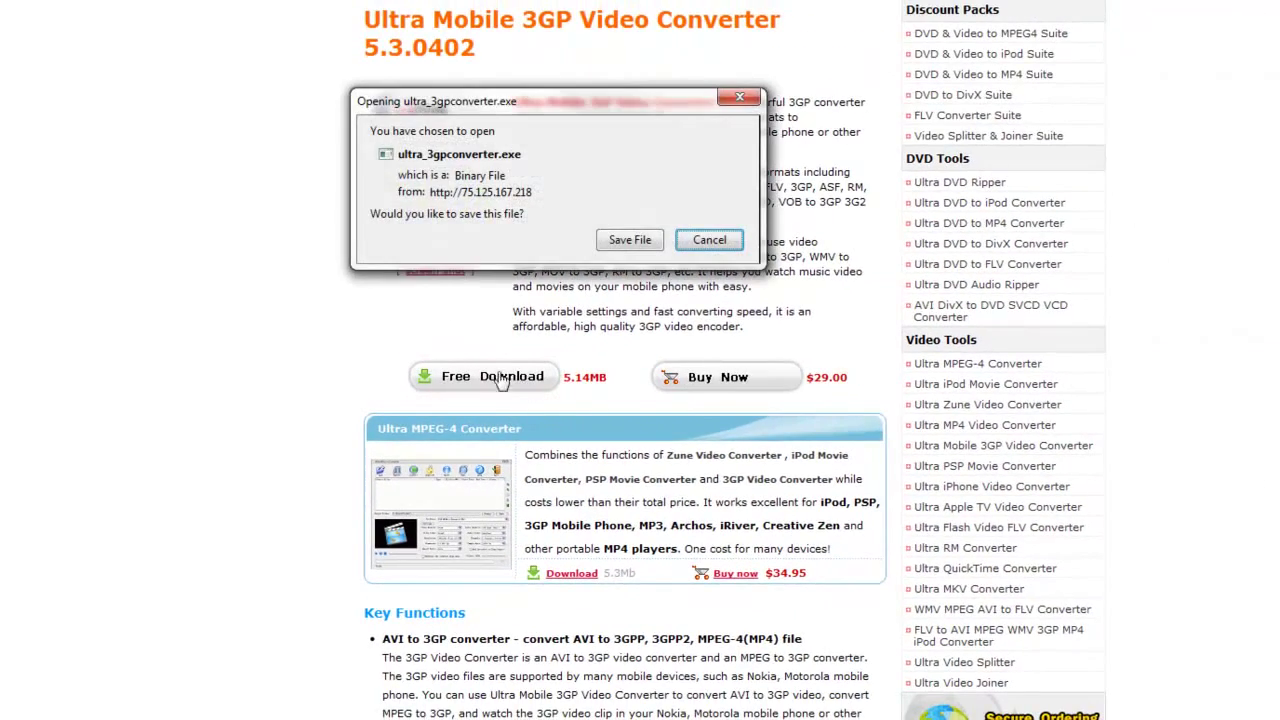
left_click(630, 240)
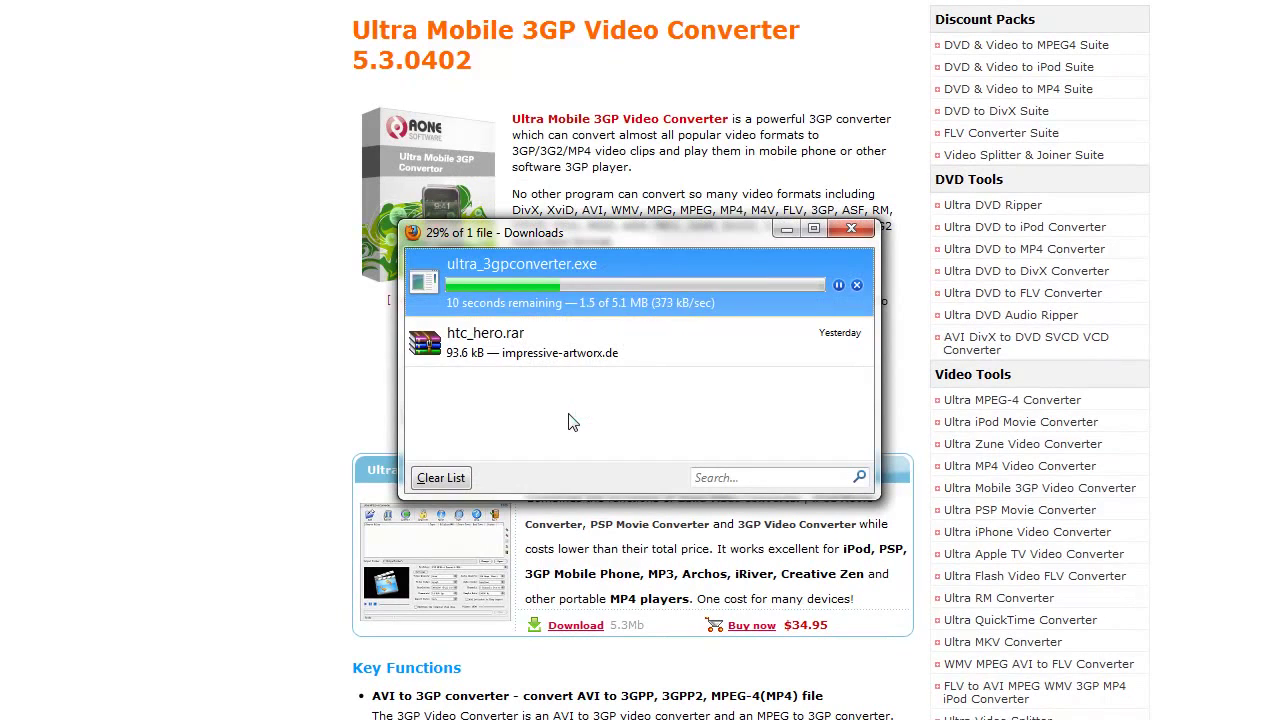
- Clear the finished items from the download list, then close the Downloads window and the browser
left_click(465, 479)
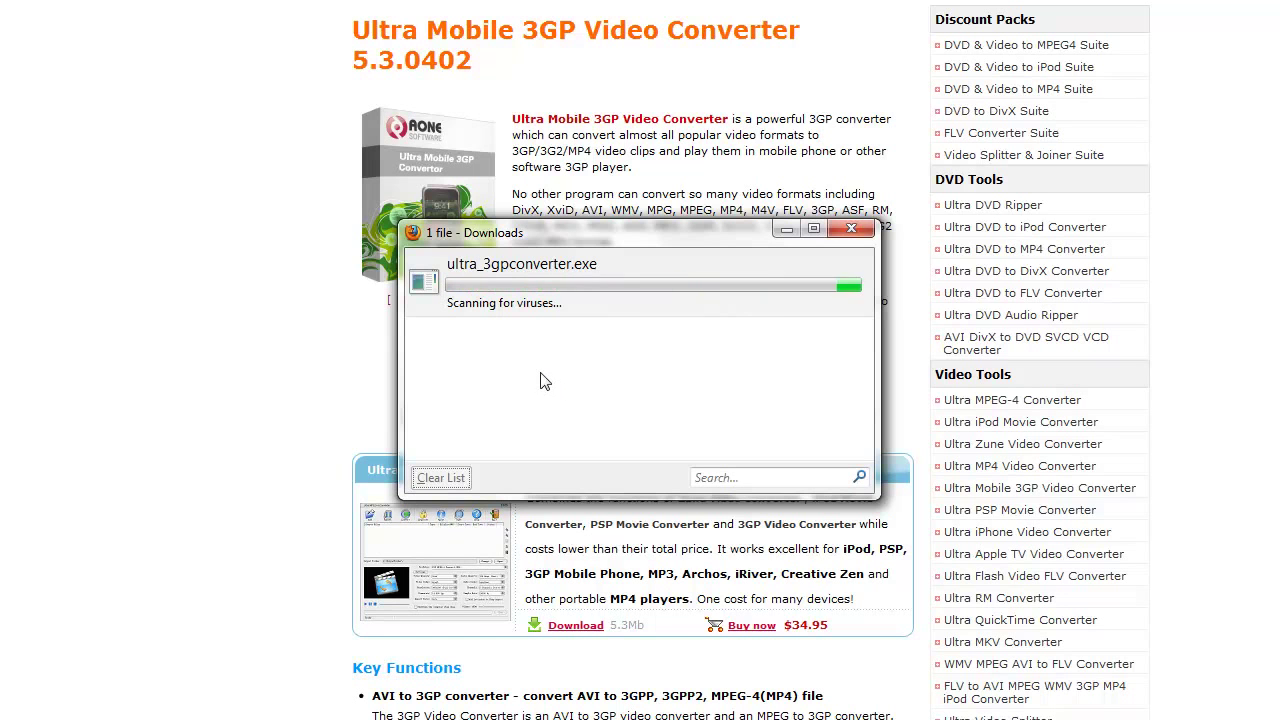
left_click(441, 477)
key("Escape")
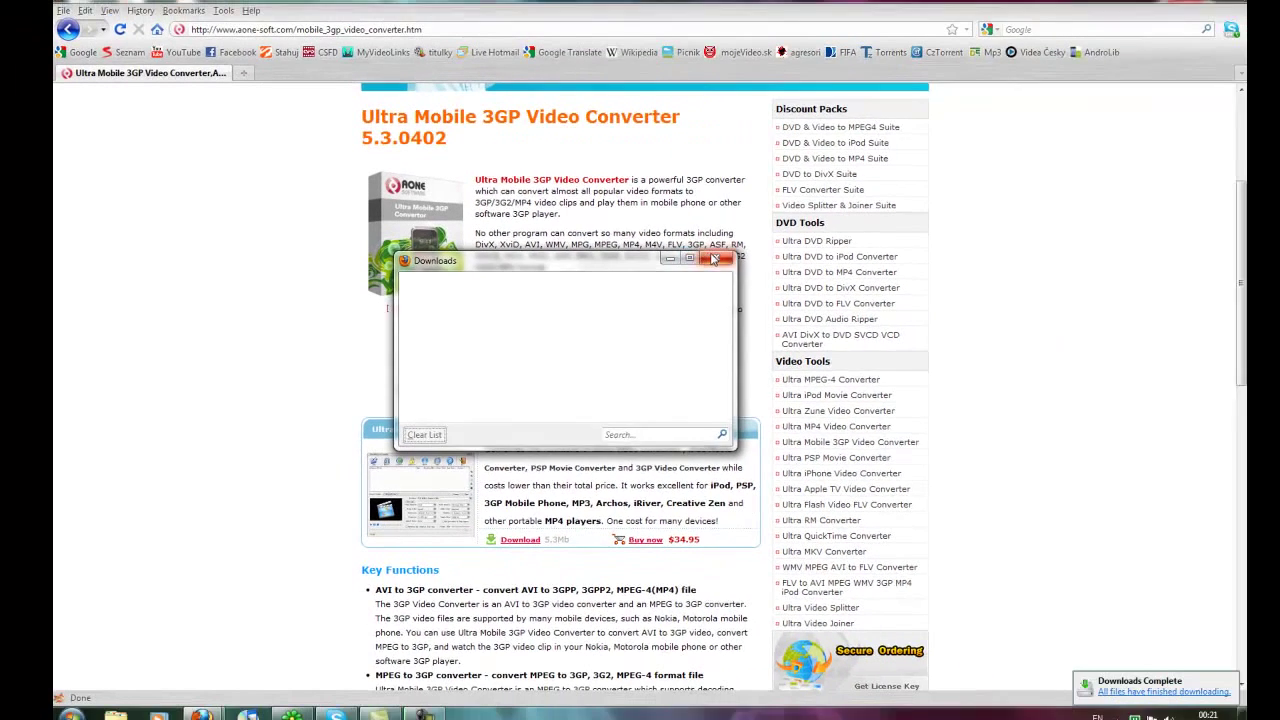
left_click(1198, 6)
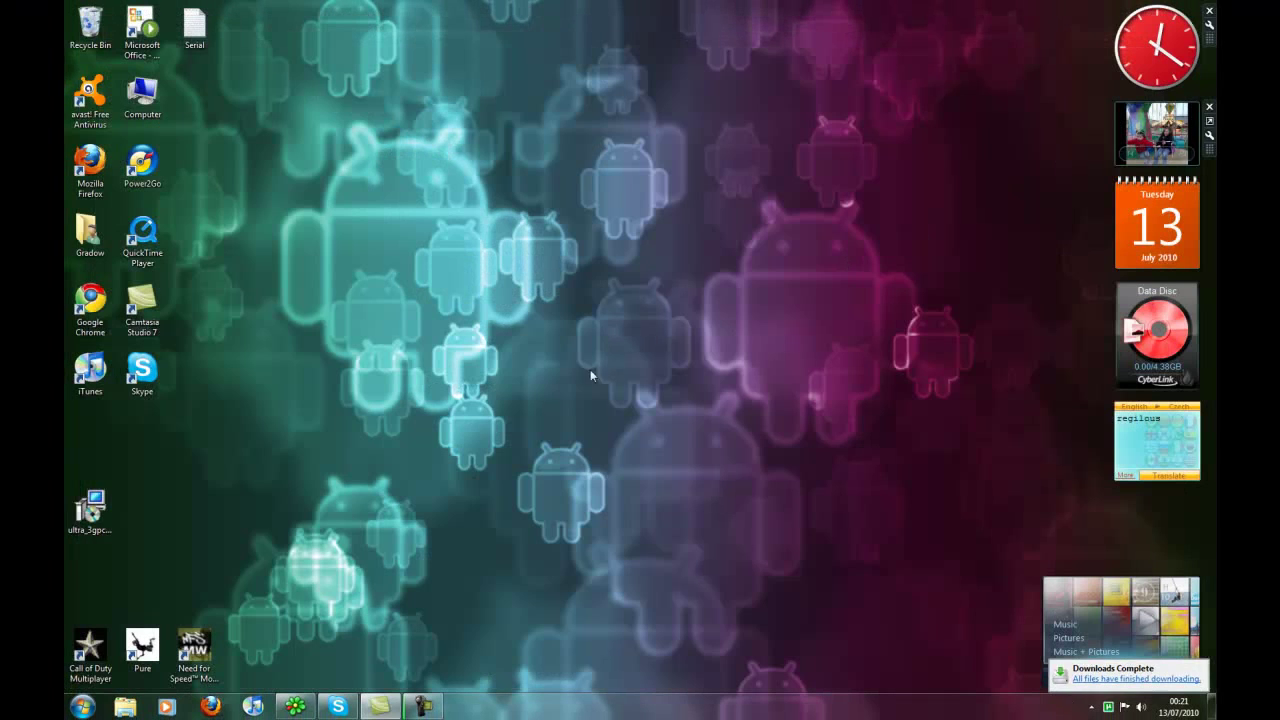
- Move the downloaded converter installer to an open area of the desktop and launch it
left_click_drag(87, 522, 612, 322)
left_click_drag(676, 391, 699, 365)
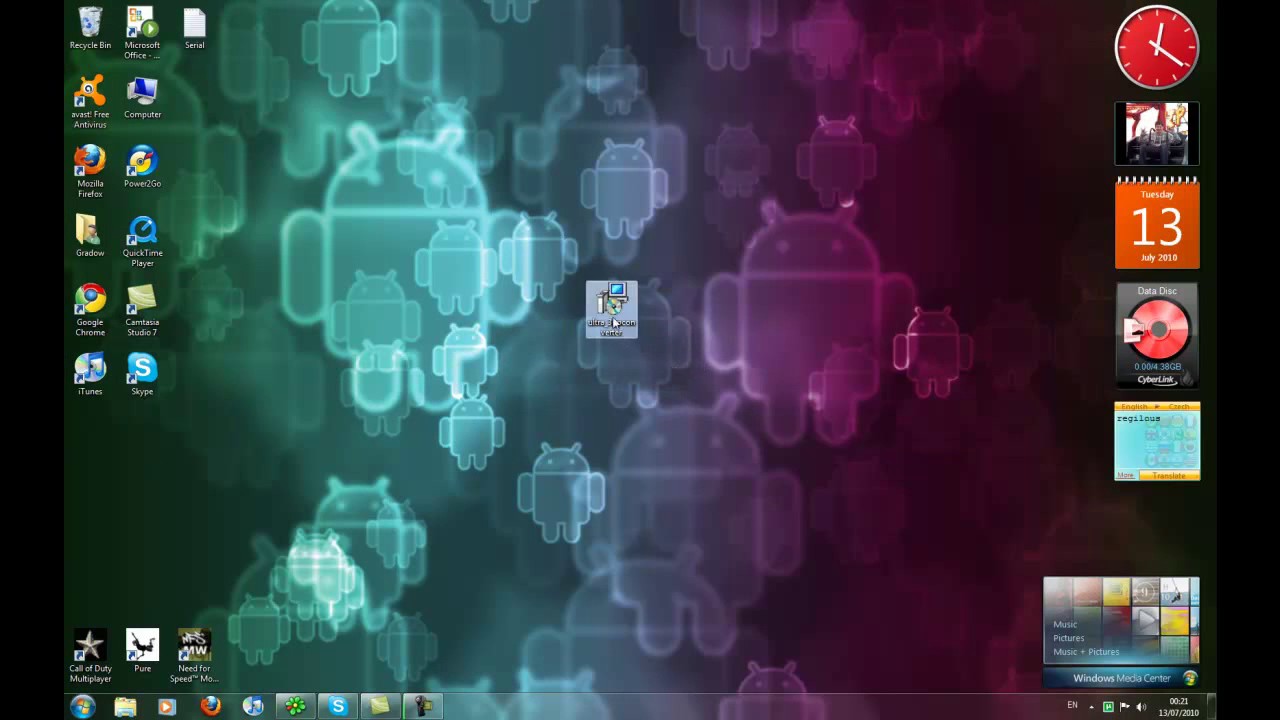
double_click(613, 322)
left_click(680, 367)
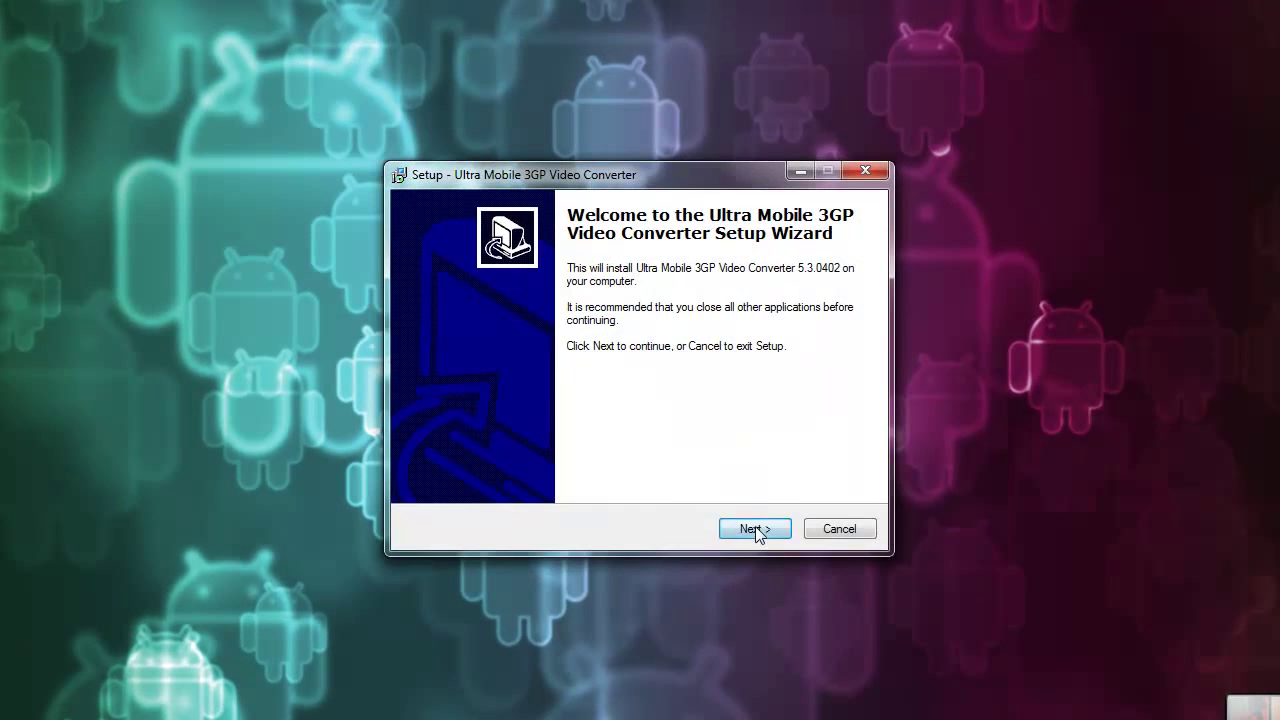
- Install Ultra Mobile 3GP Video Converter in the default folder with a desktop icon, accepting the license agreement, and launch it on finishing
left_click(755, 531)
left_click(508, 467)
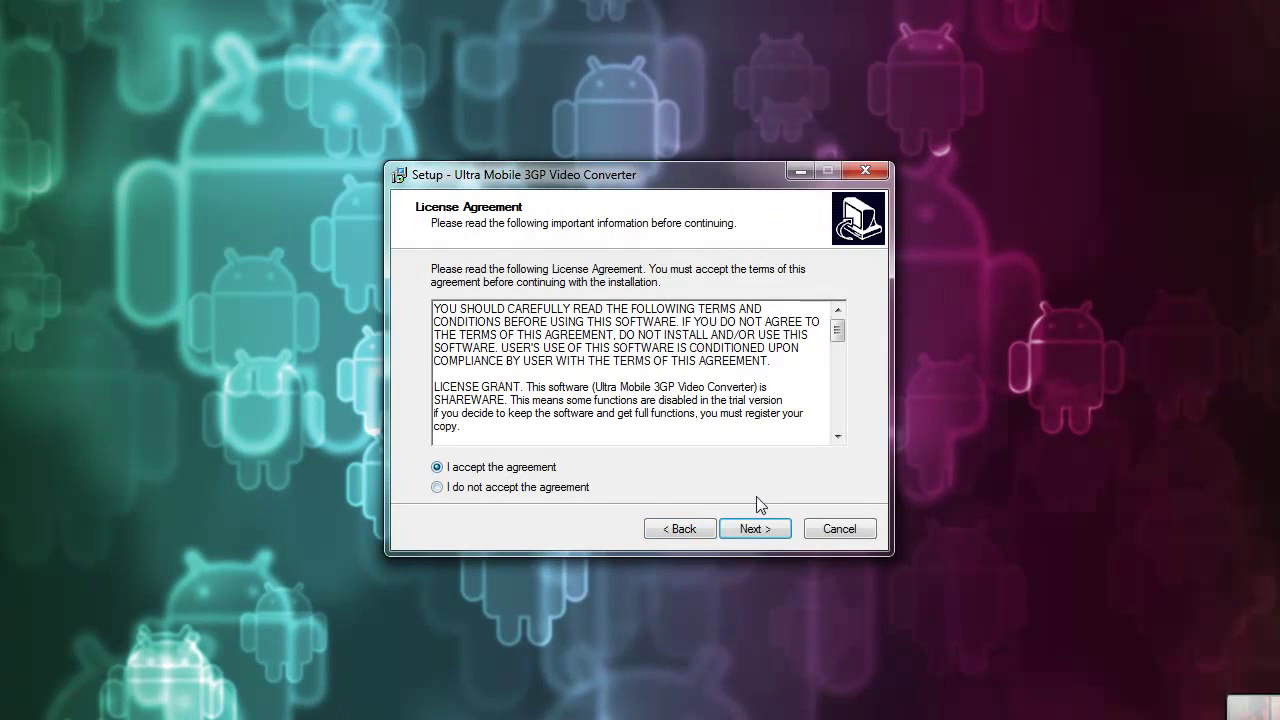
left_click(755, 529)
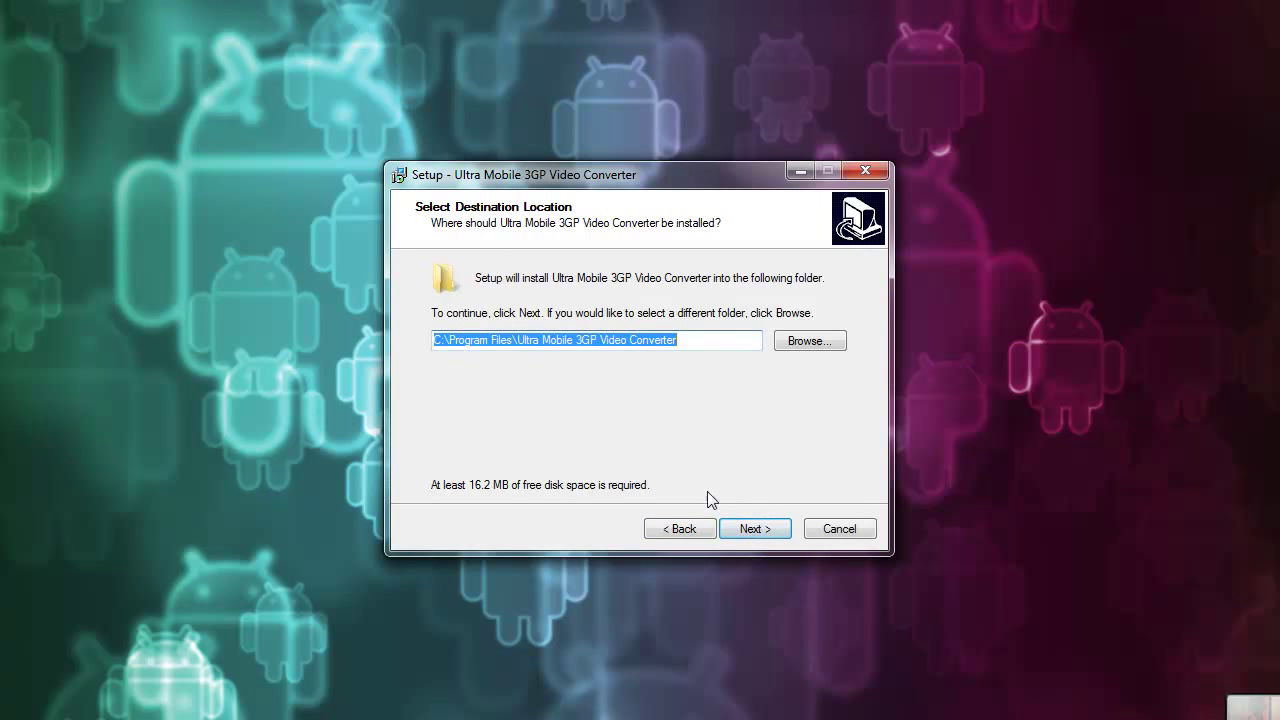
left_click(755, 533)
left_click(756, 535)
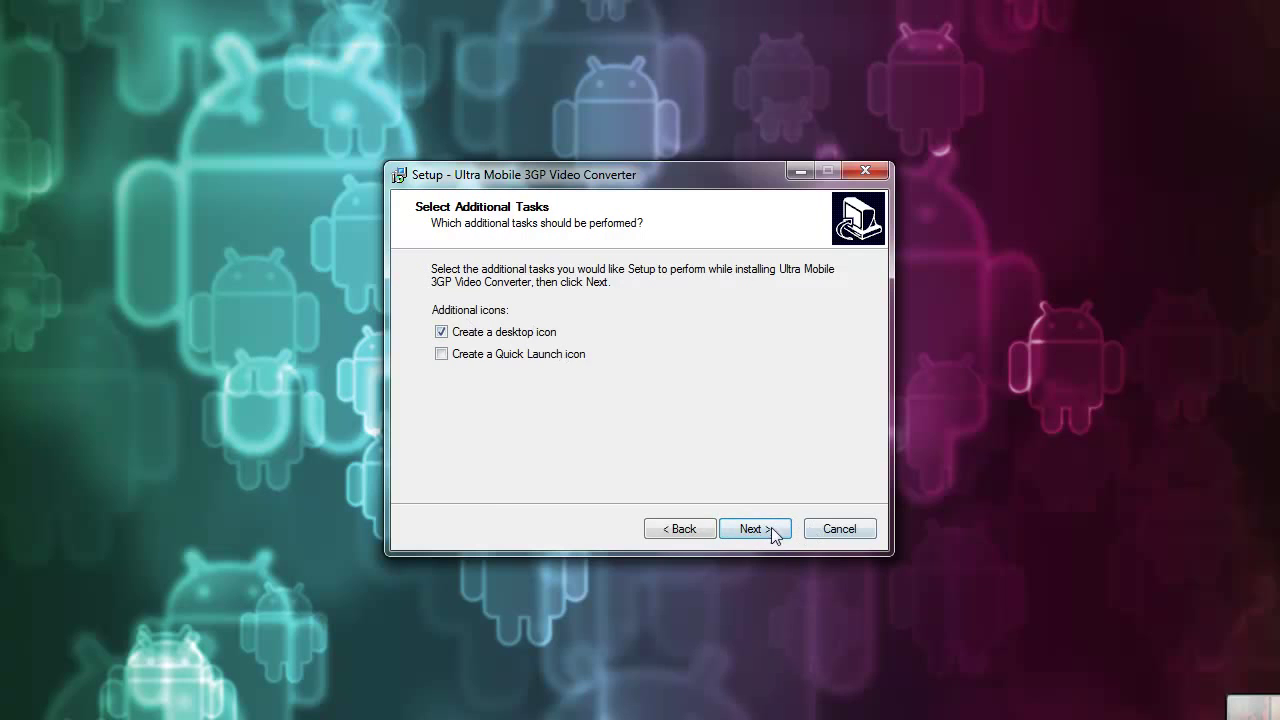
left_click(785, 531)
left_click(757, 533)
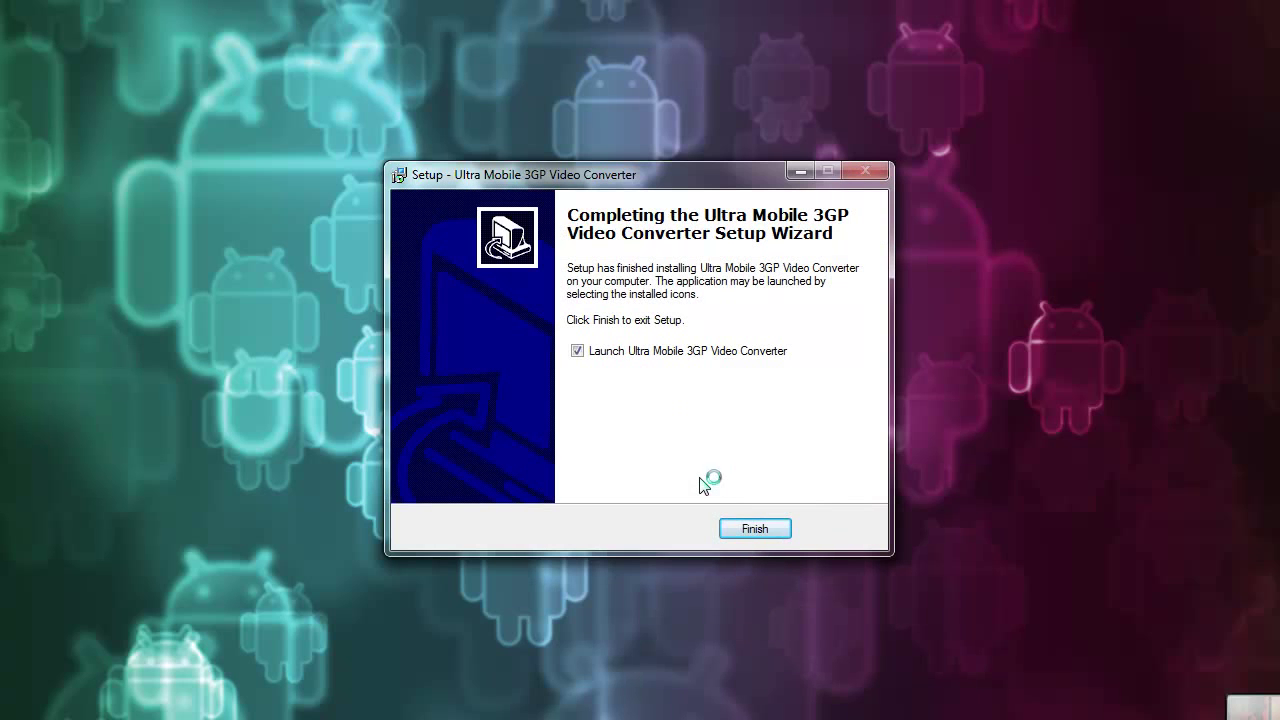
left_click(768, 532)
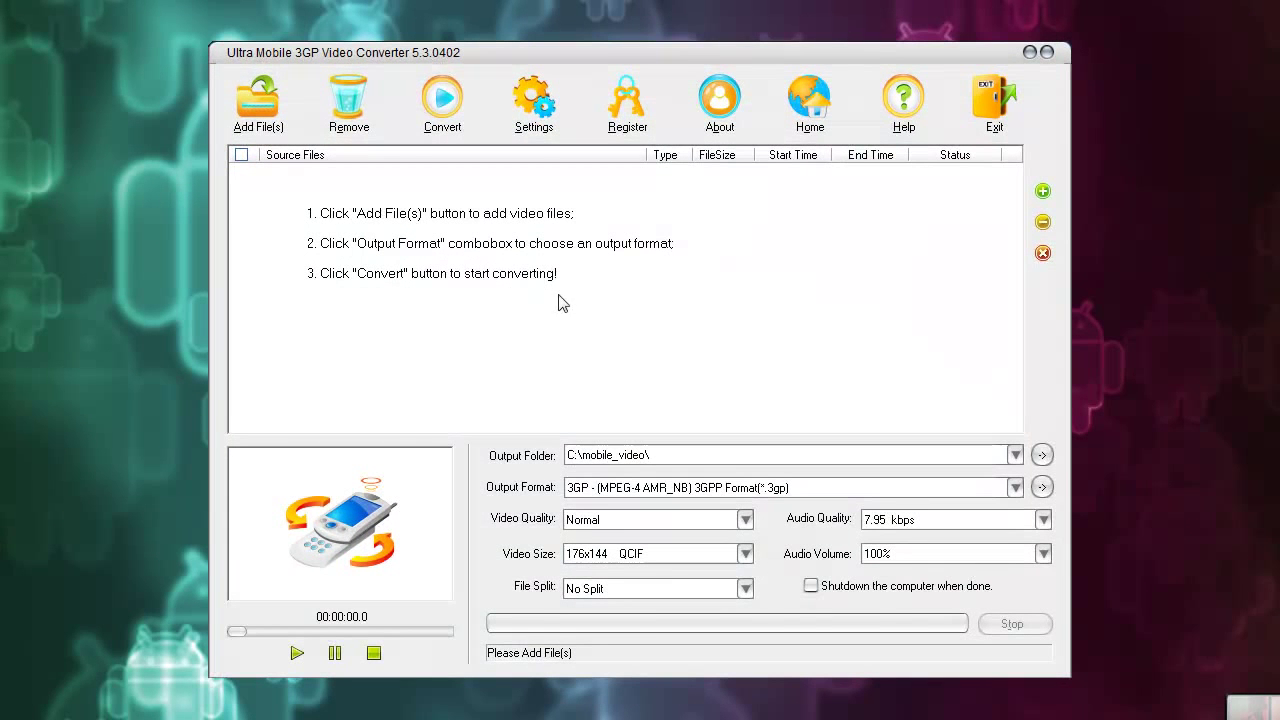
- Register the converter with the license name and license code, and dismiss the registration message
left_click(619, 97)
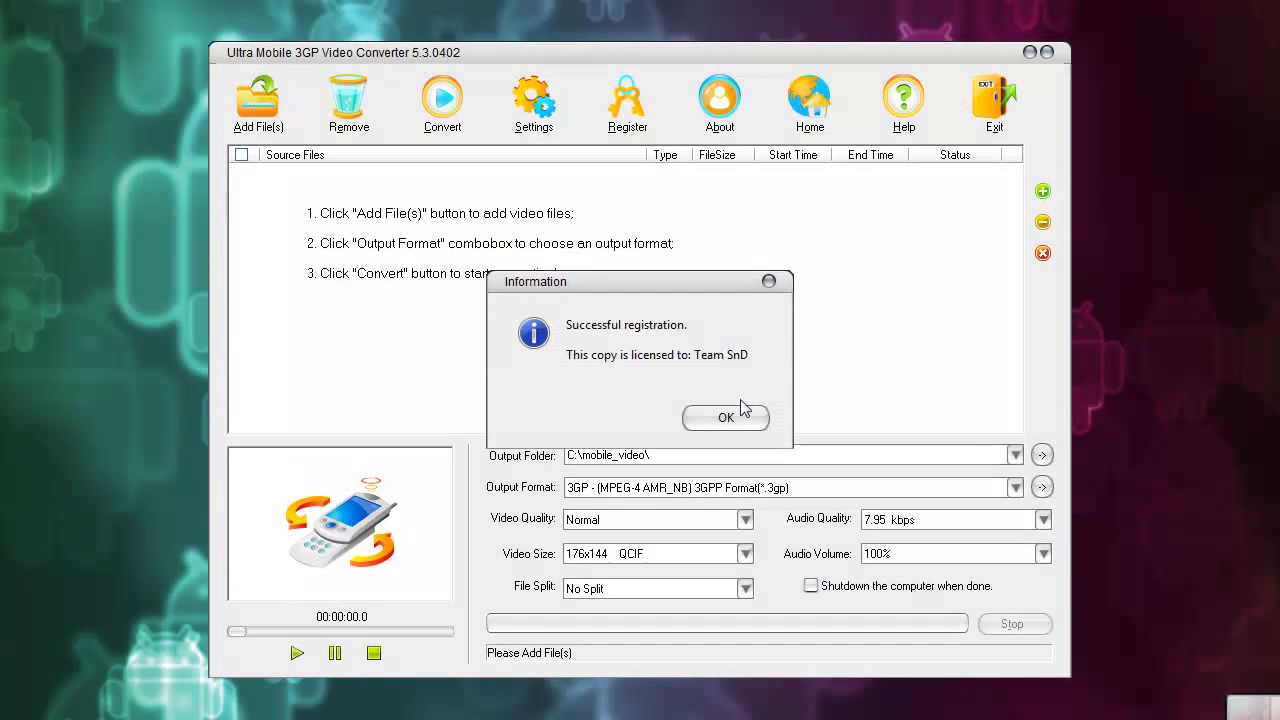
left_click(738, 412)
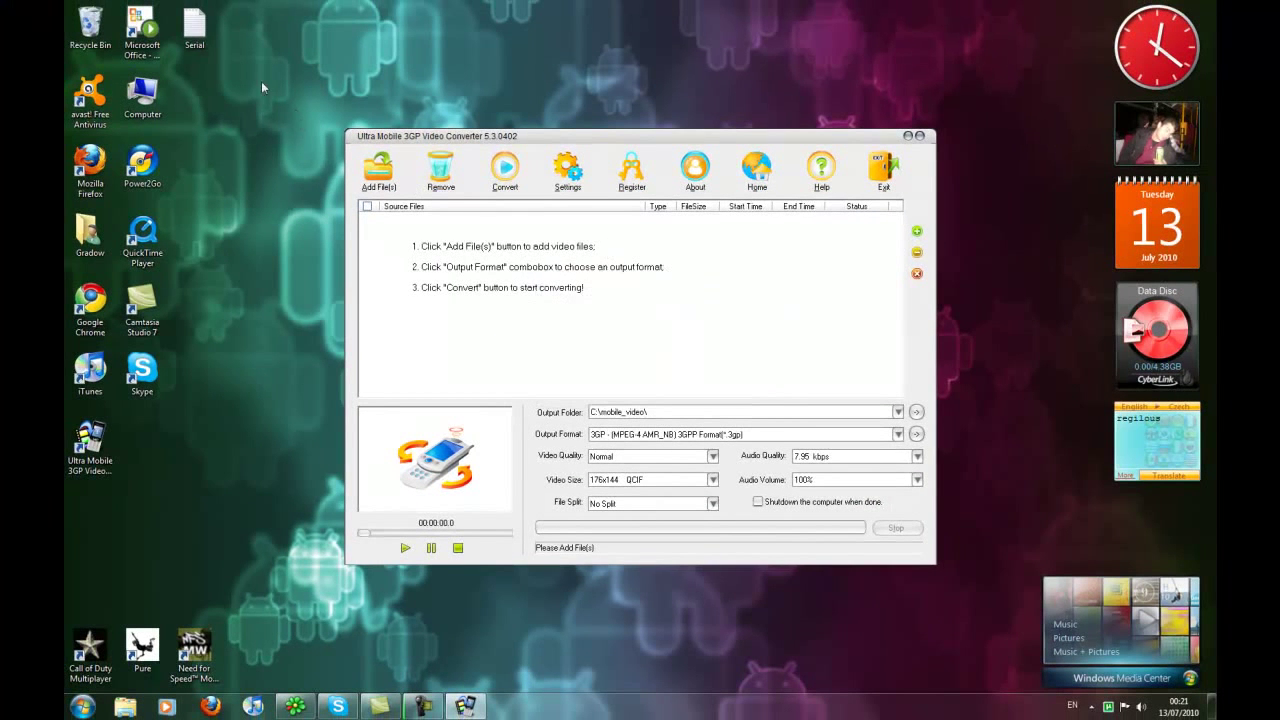
- Move the Serial text file into open desktop space, view its license name and license code in Notepad, and close it
left_click_drag(197, 32, 283, 197)
double_click(283, 197)
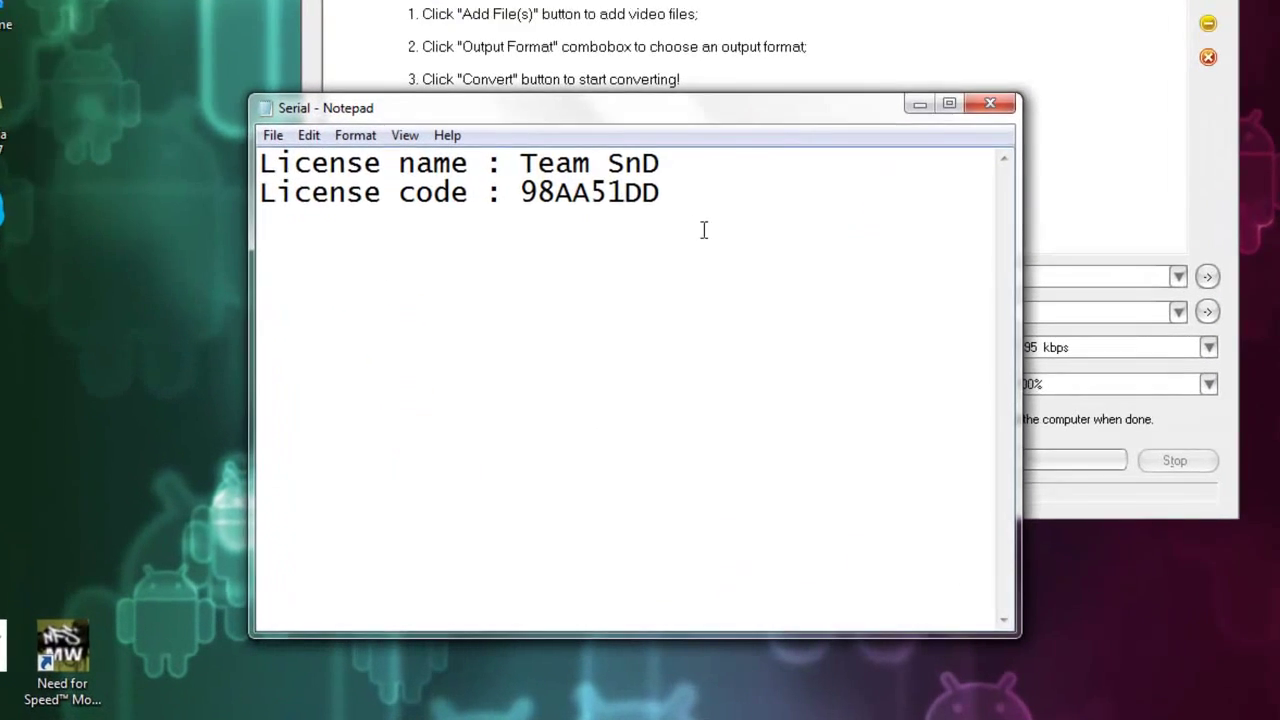
key("ctrl+a")
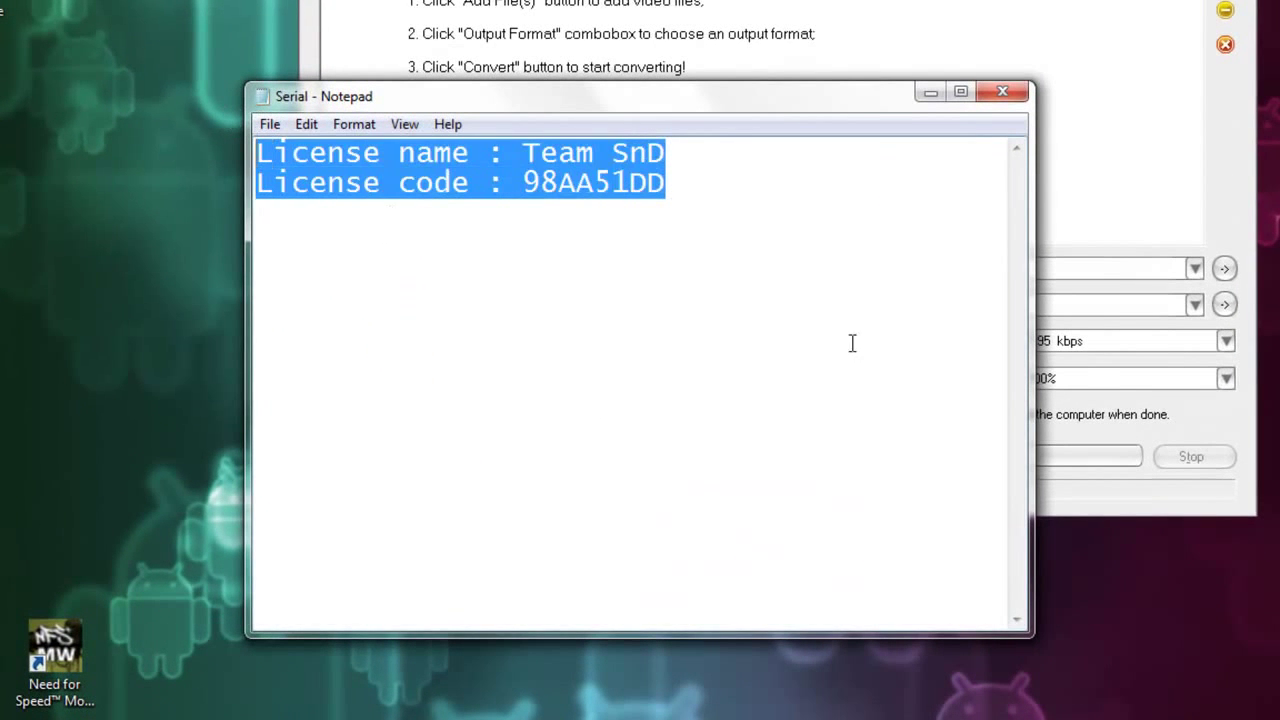
left_click(726, 201)
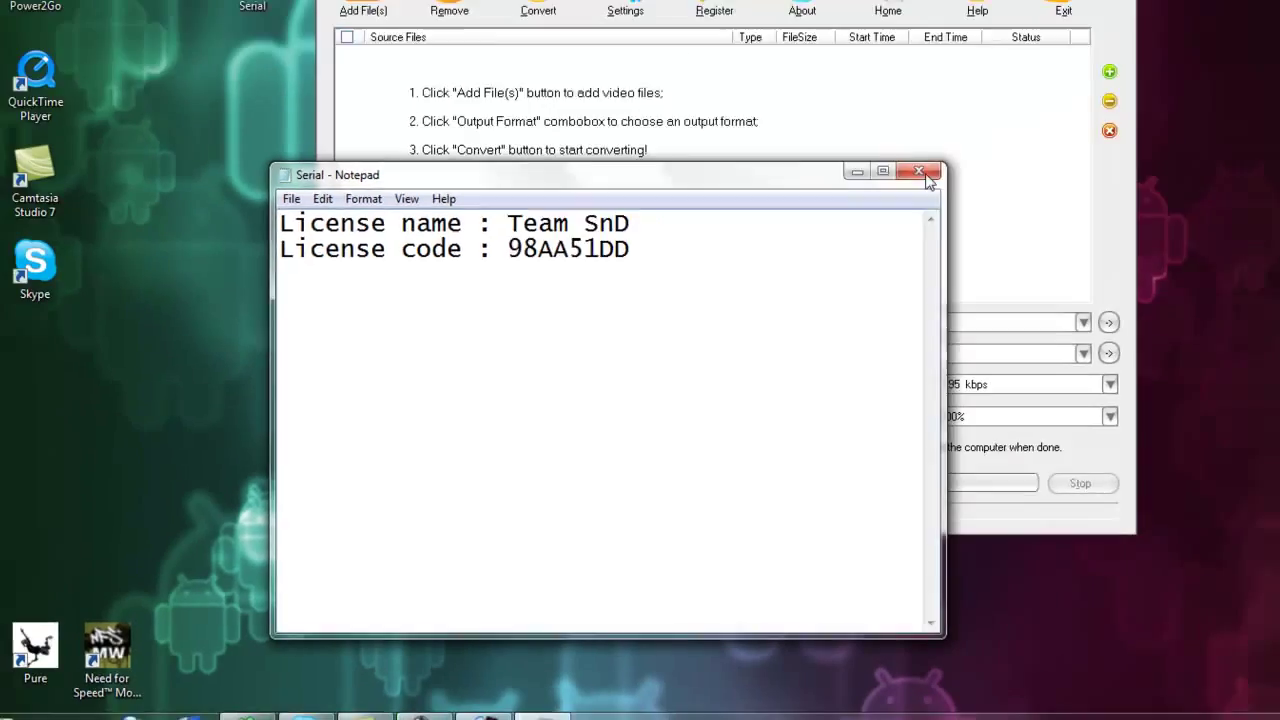
key("alt+F4")
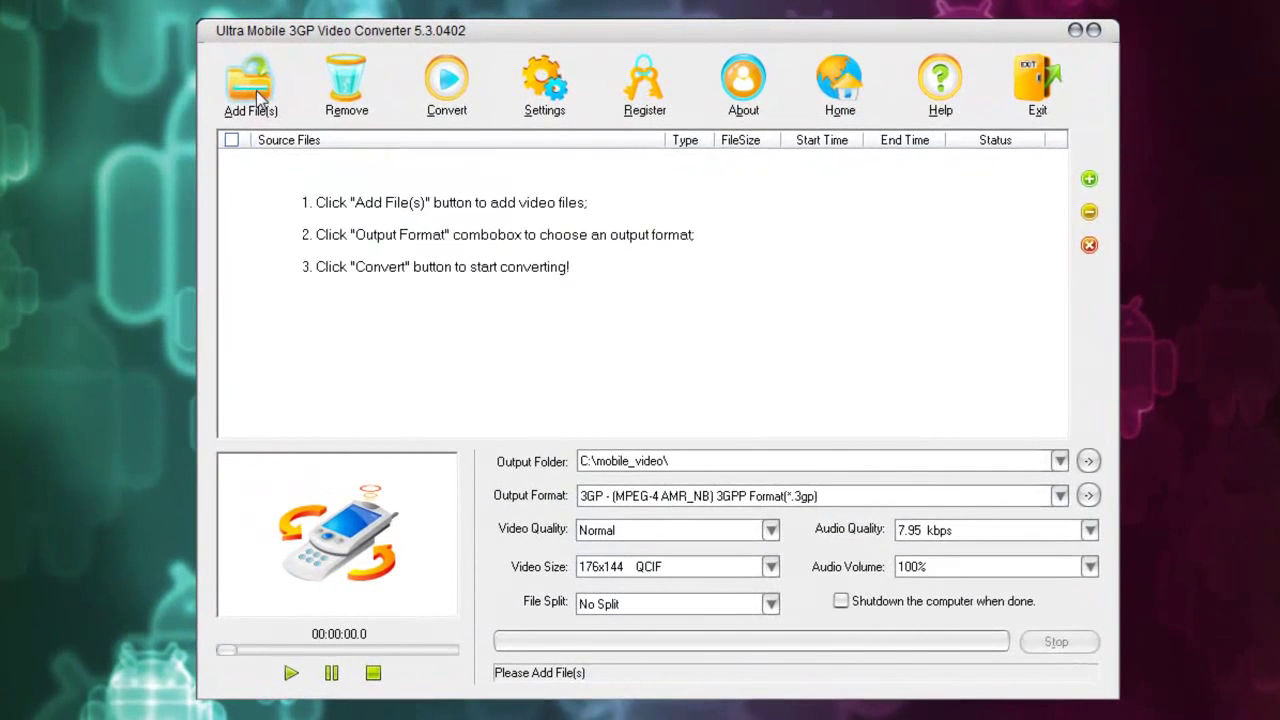
- Add the Up 2009 DvDrip video from the Up folder inside Movies 2009 to the converter's source files
left_click(379, 177)
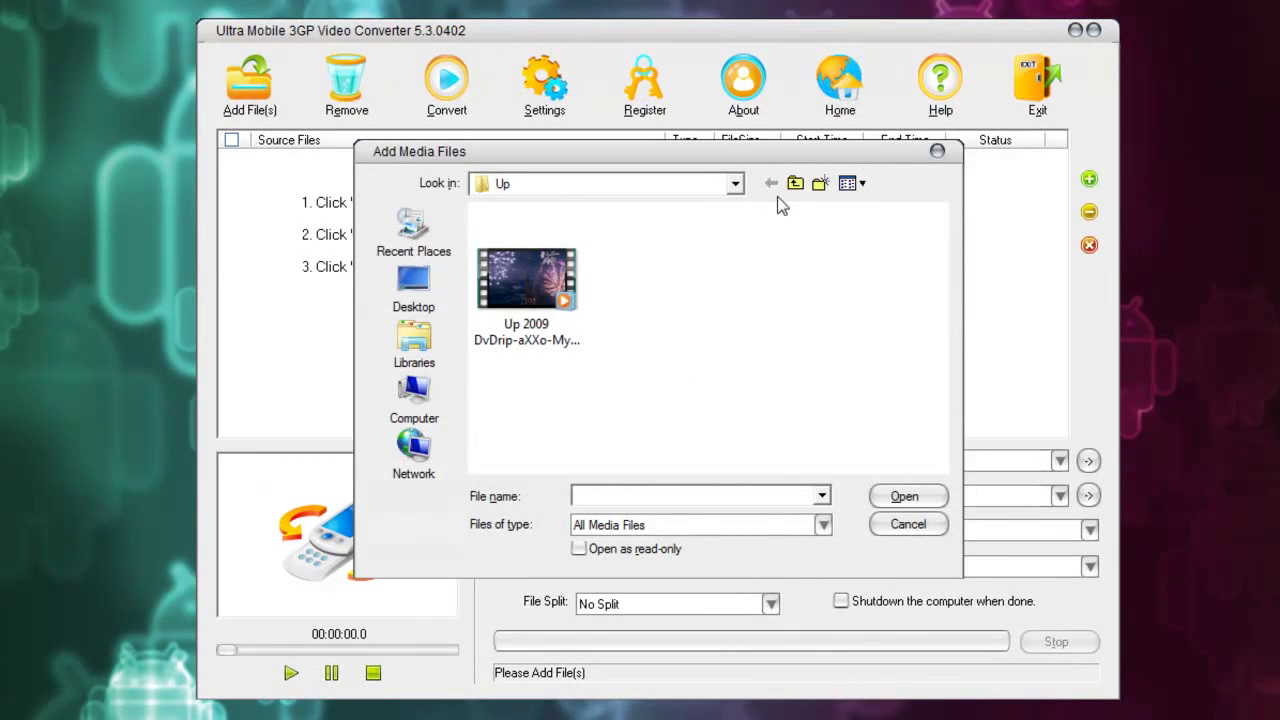
left_click(795, 183)
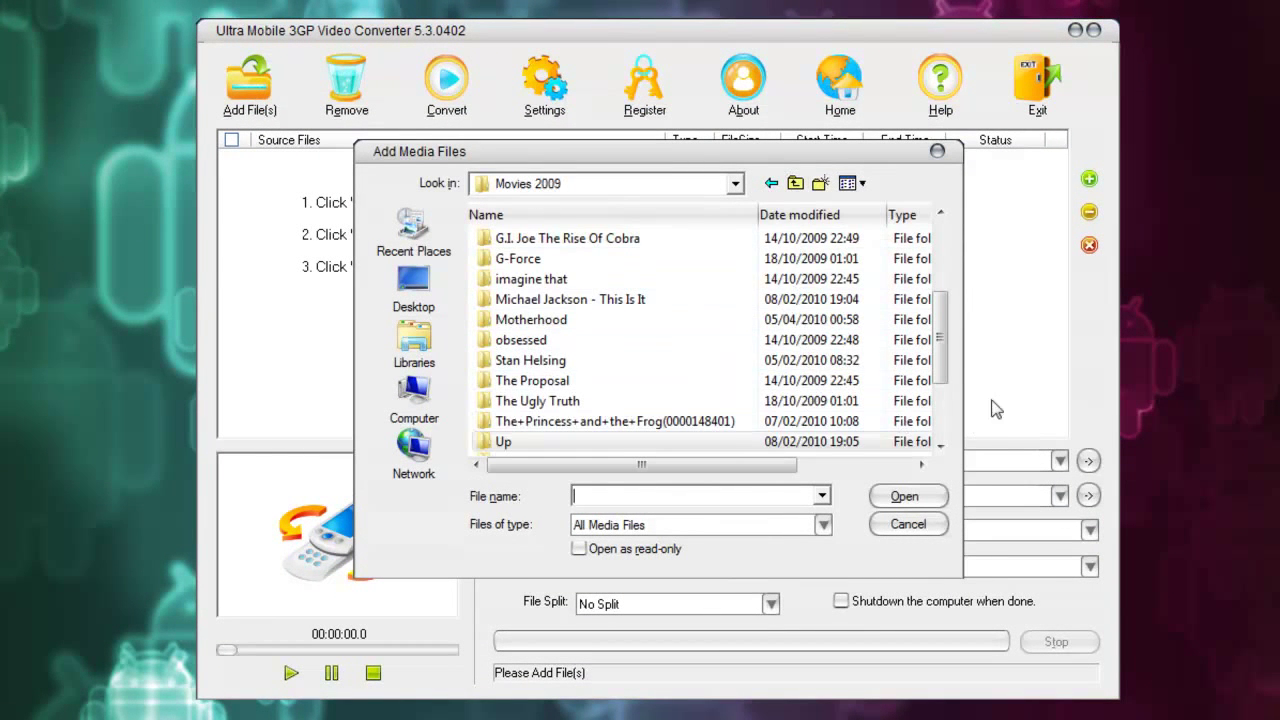
left_click_drag(940, 365, 940, 402)
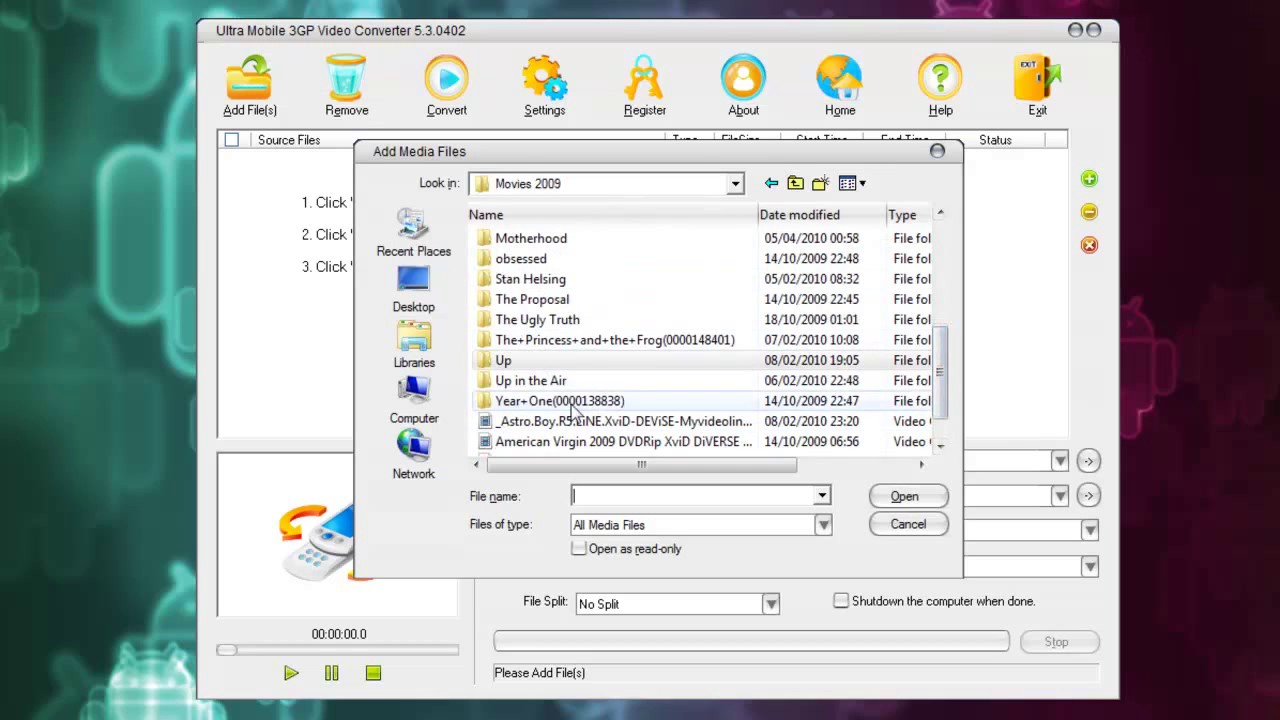
double_click(555, 362)
left_click(530, 312)
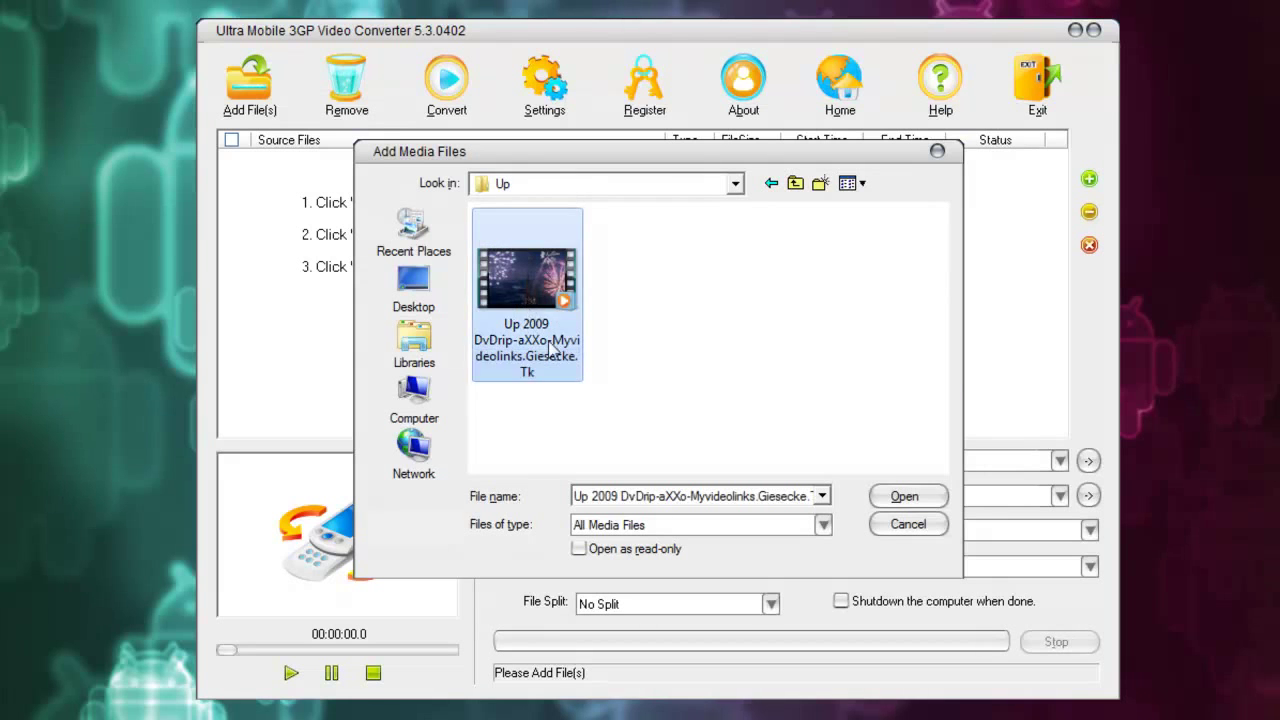
left_click(915, 500)
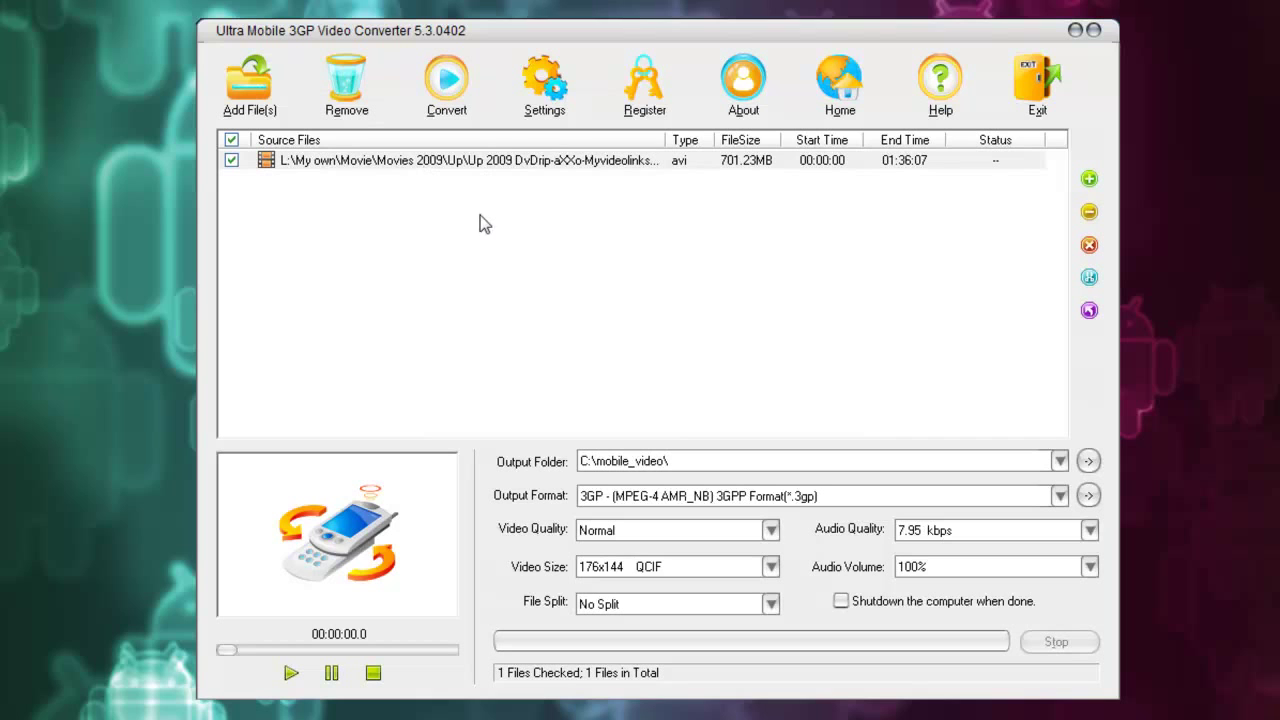
- Attach the subtitle file Up_cz.srt to the Up 2009 video
right_click(483, 158)
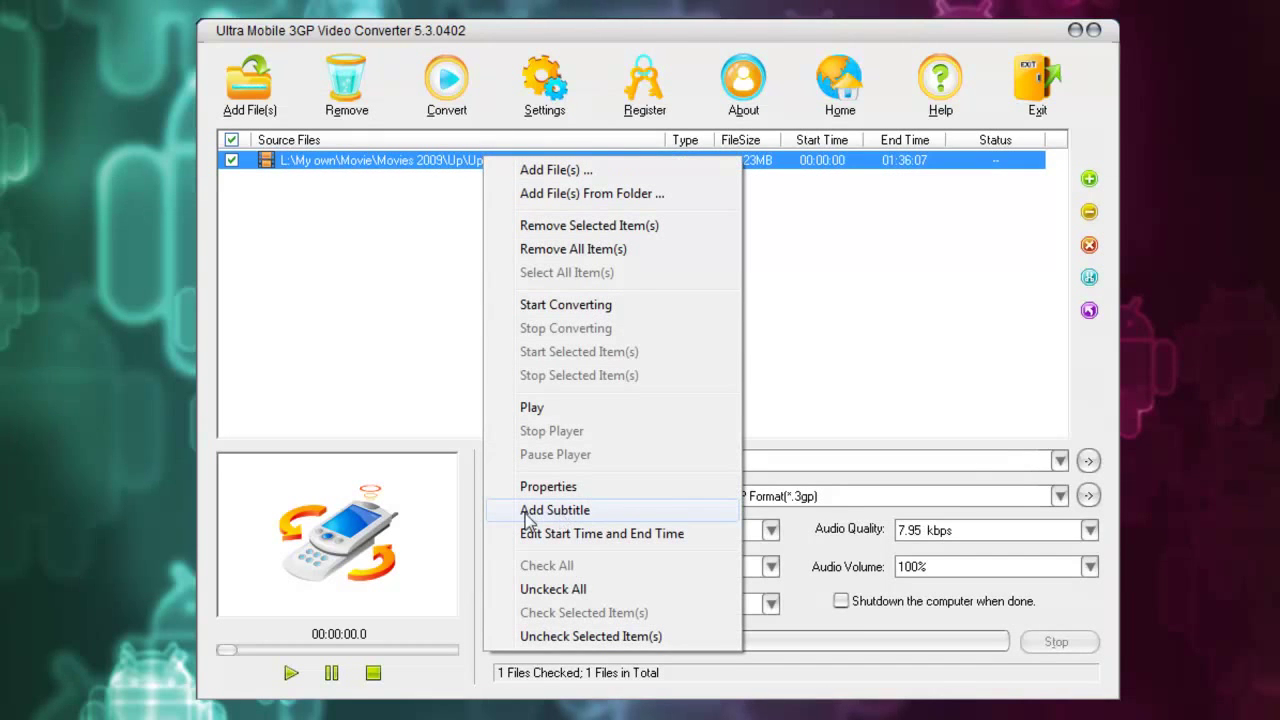
left_click(650, 511)
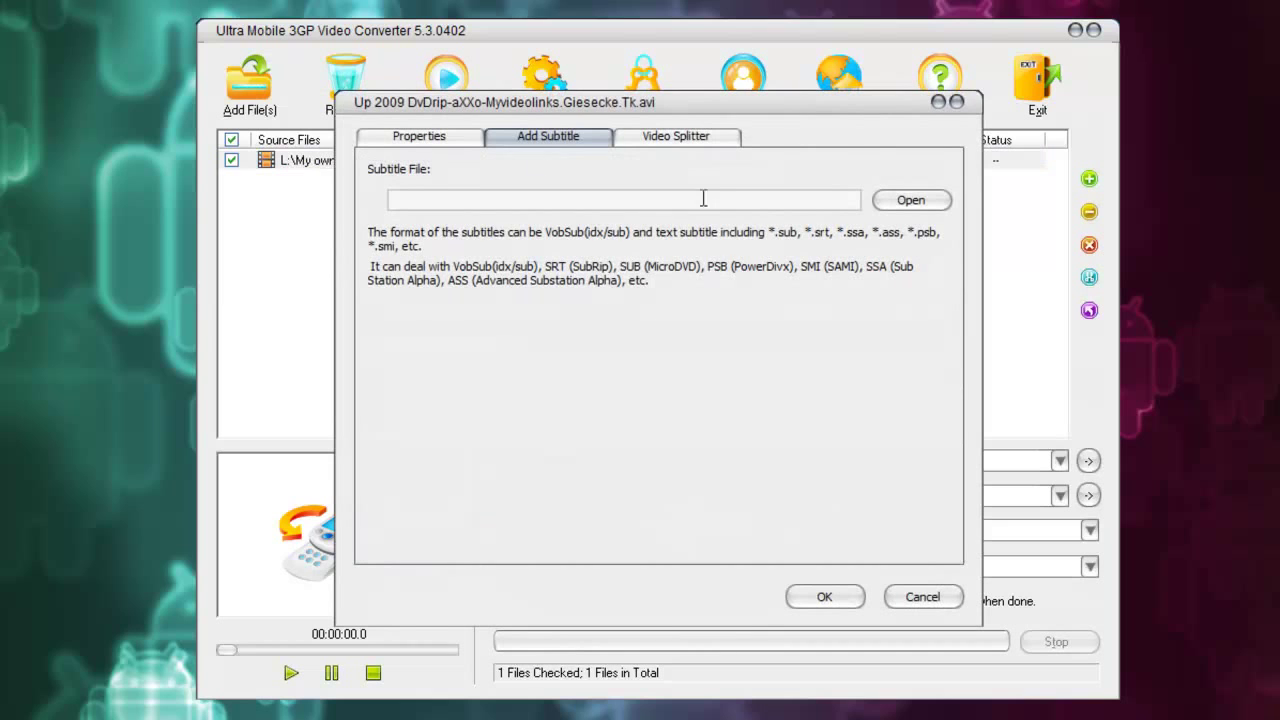
left_click(923, 197)
left_click(560, 293)
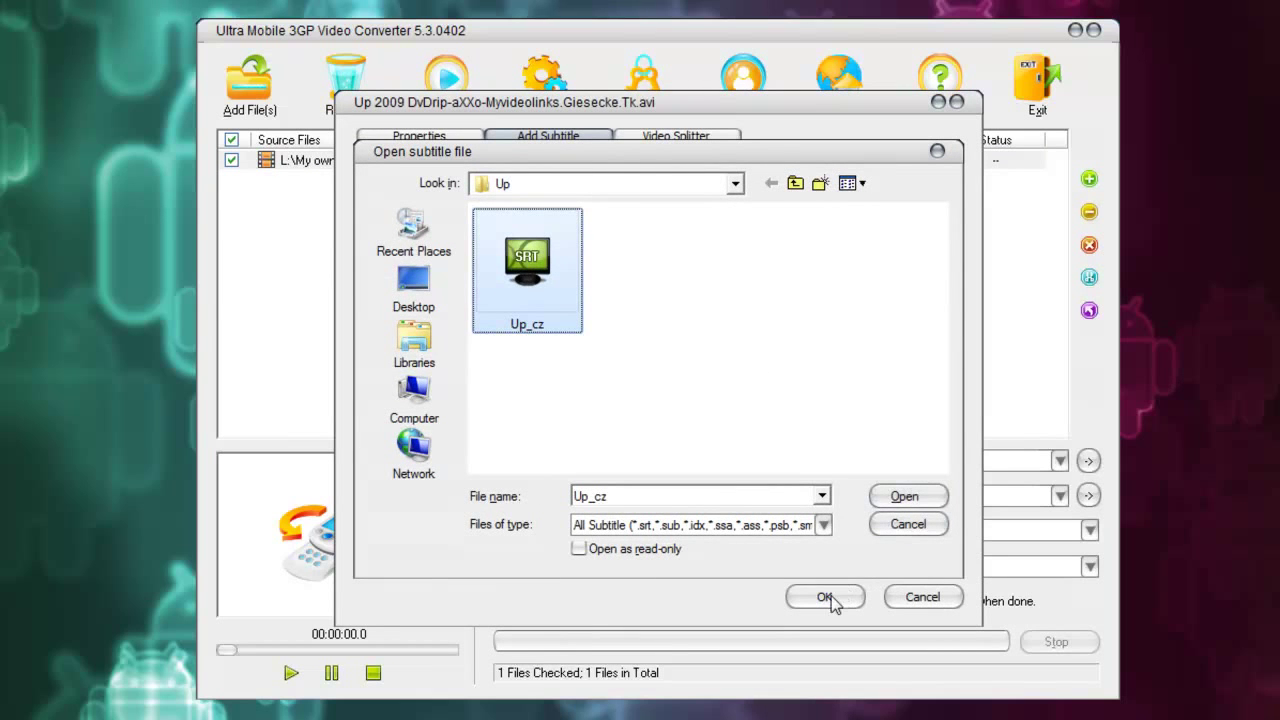
left_click(892, 502)
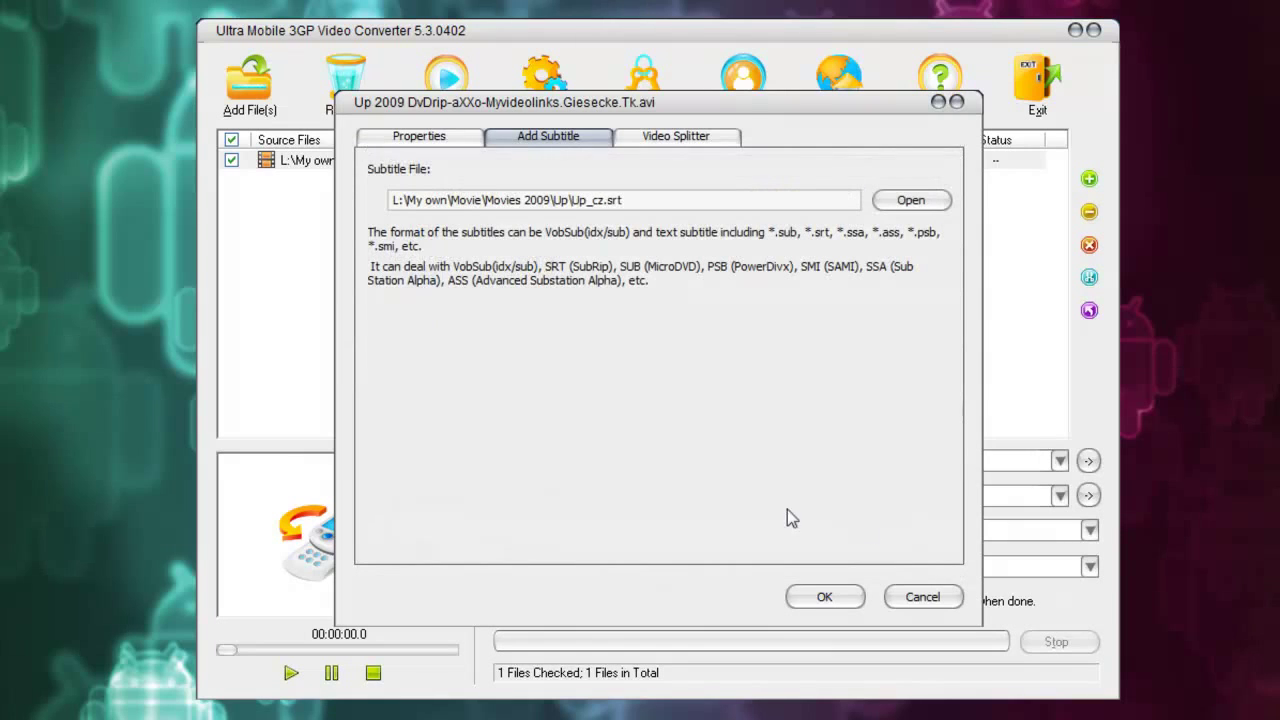
left_click(820, 595)
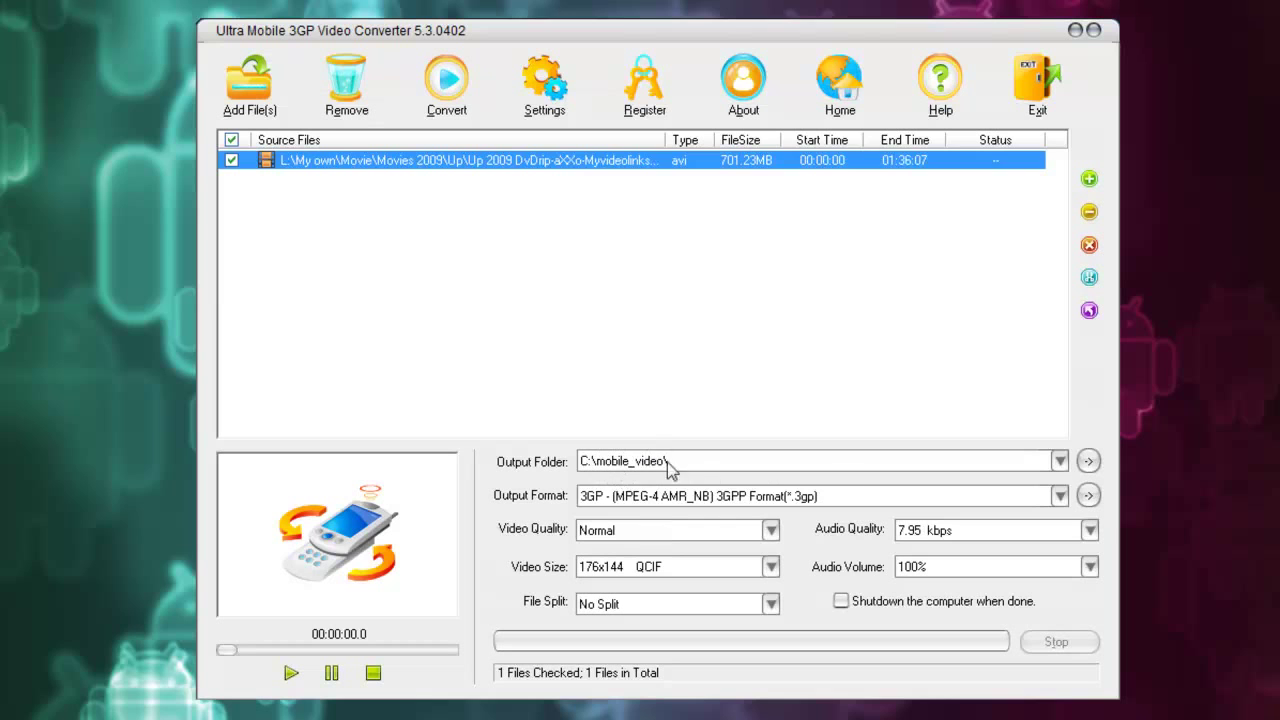
- Set the output folder for the converted video to the user's Desktop
left_click(987, 462)
left_click(628, 508)
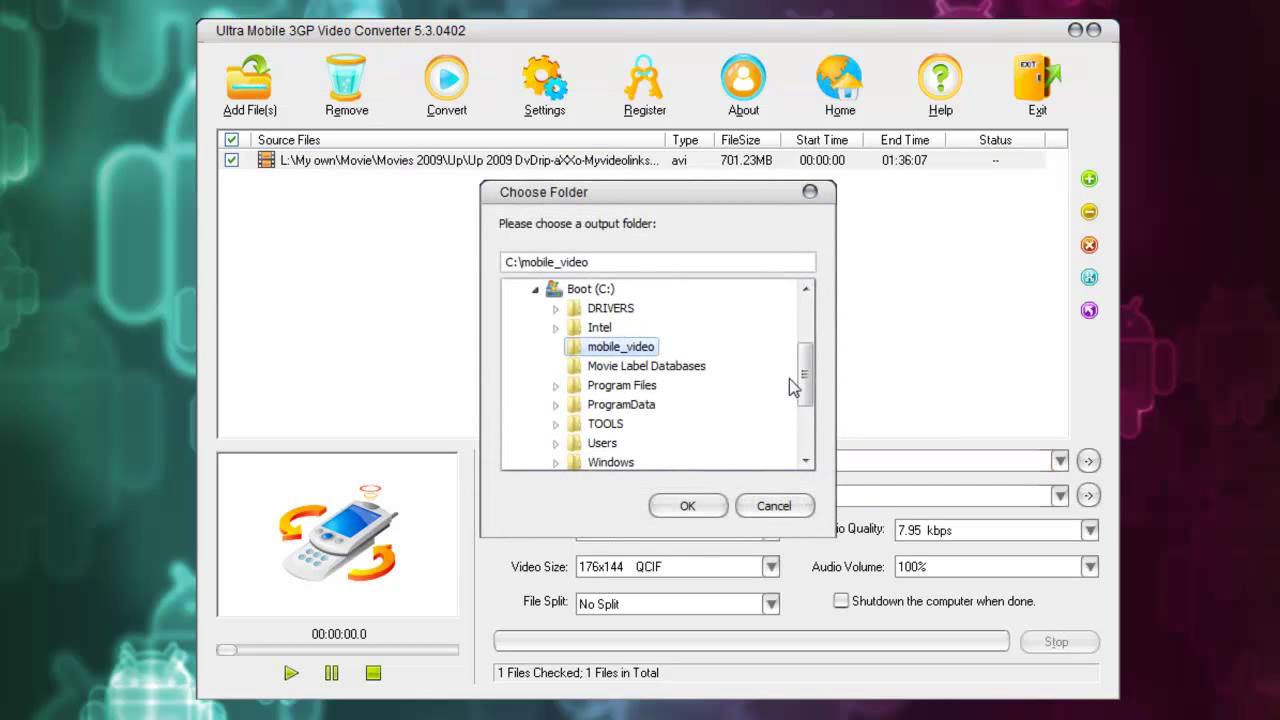
scroll(805, 355, "up", 2)
left_click(547, 287)
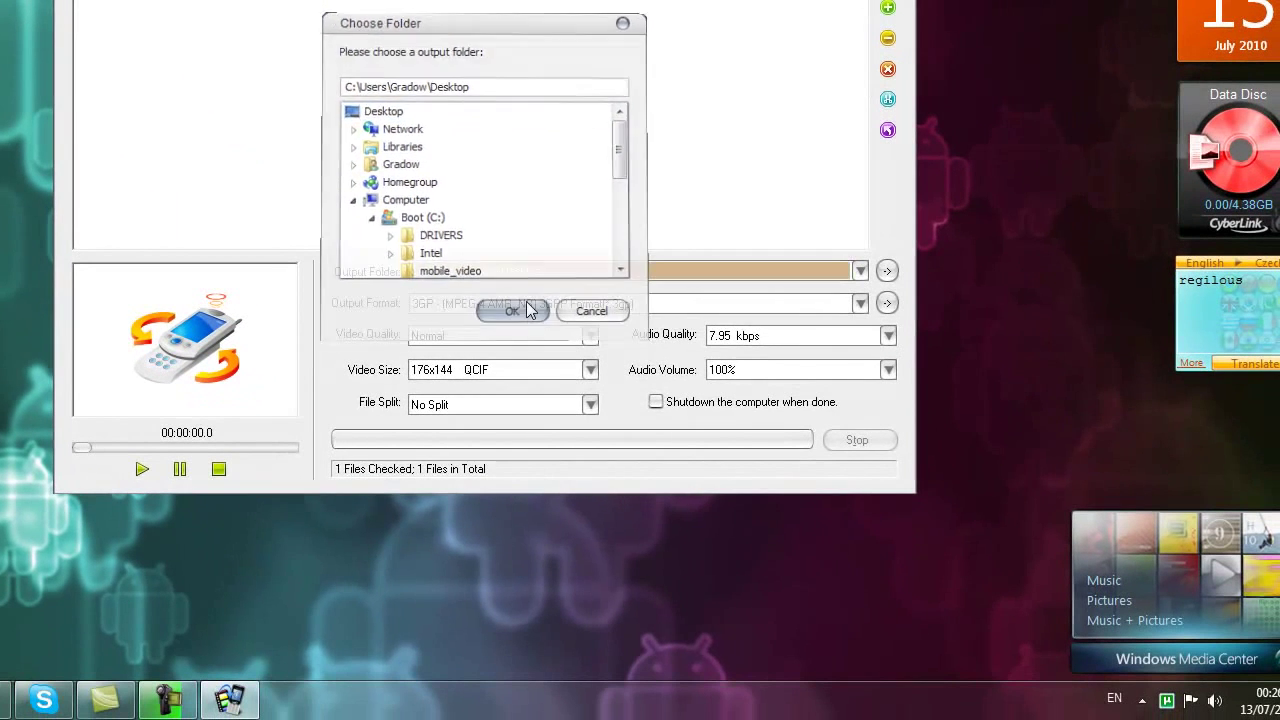
- Look through the SonyEricsson output formats, then set the output format to the general MP4 Mobile Video Format (*.mp4)
left_click(668, 485)
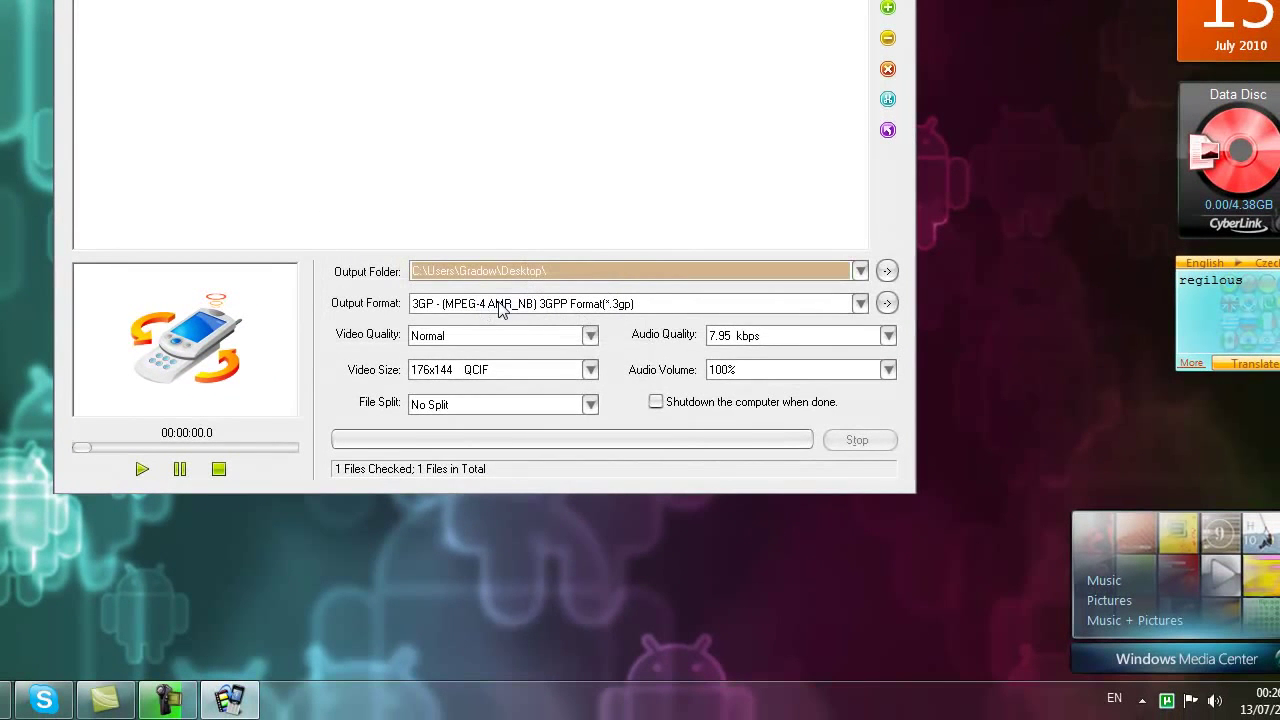
left_click(546, 312)
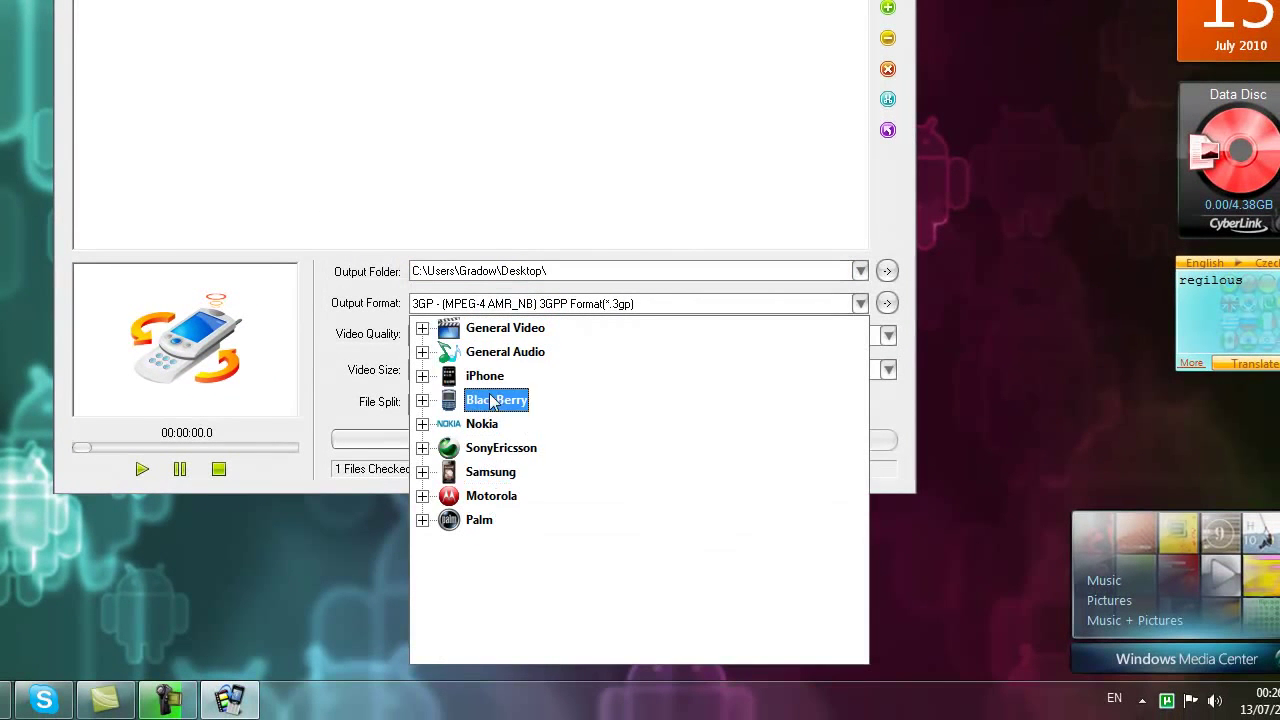
left_click(510, 447)
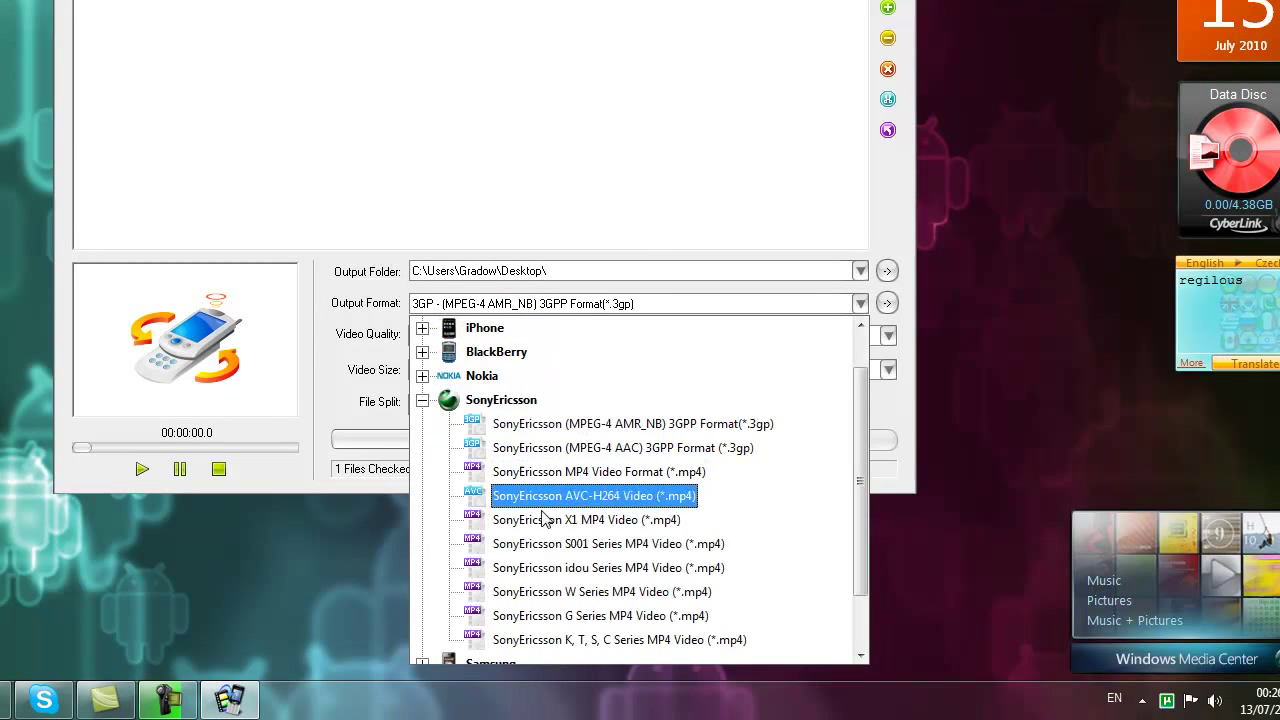
left_click(503, 400)
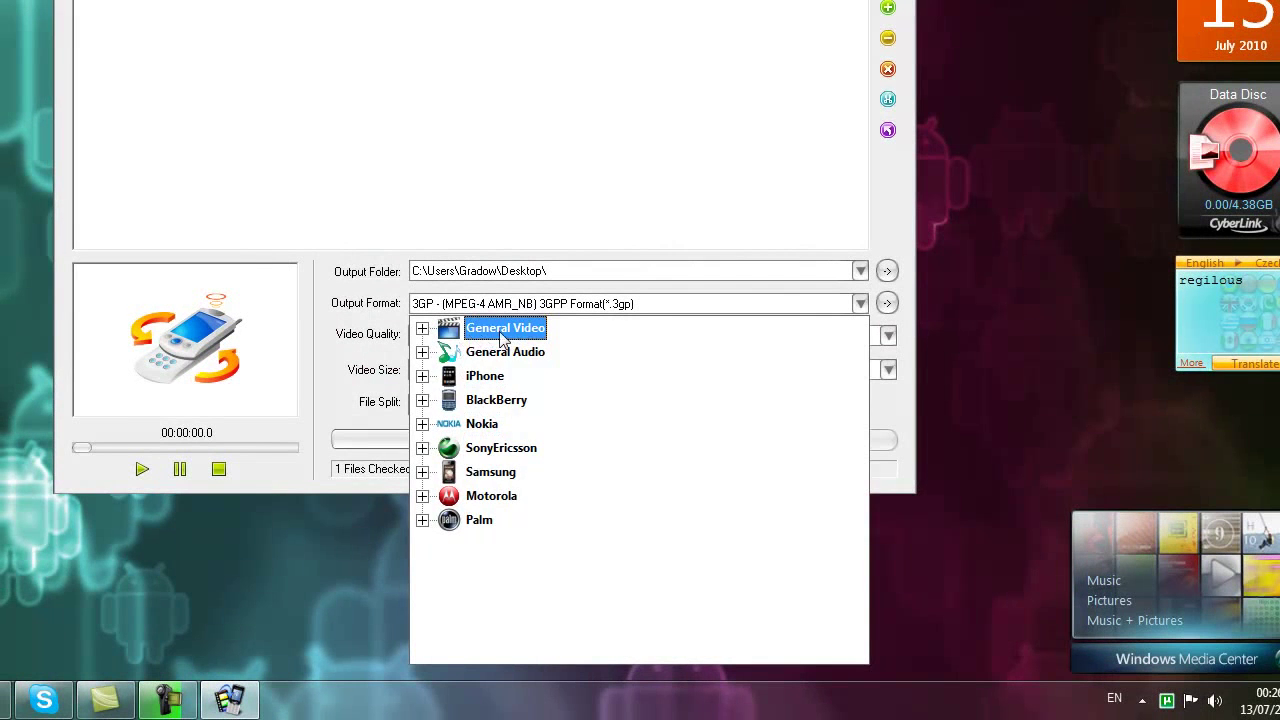
left_click(506, 330)
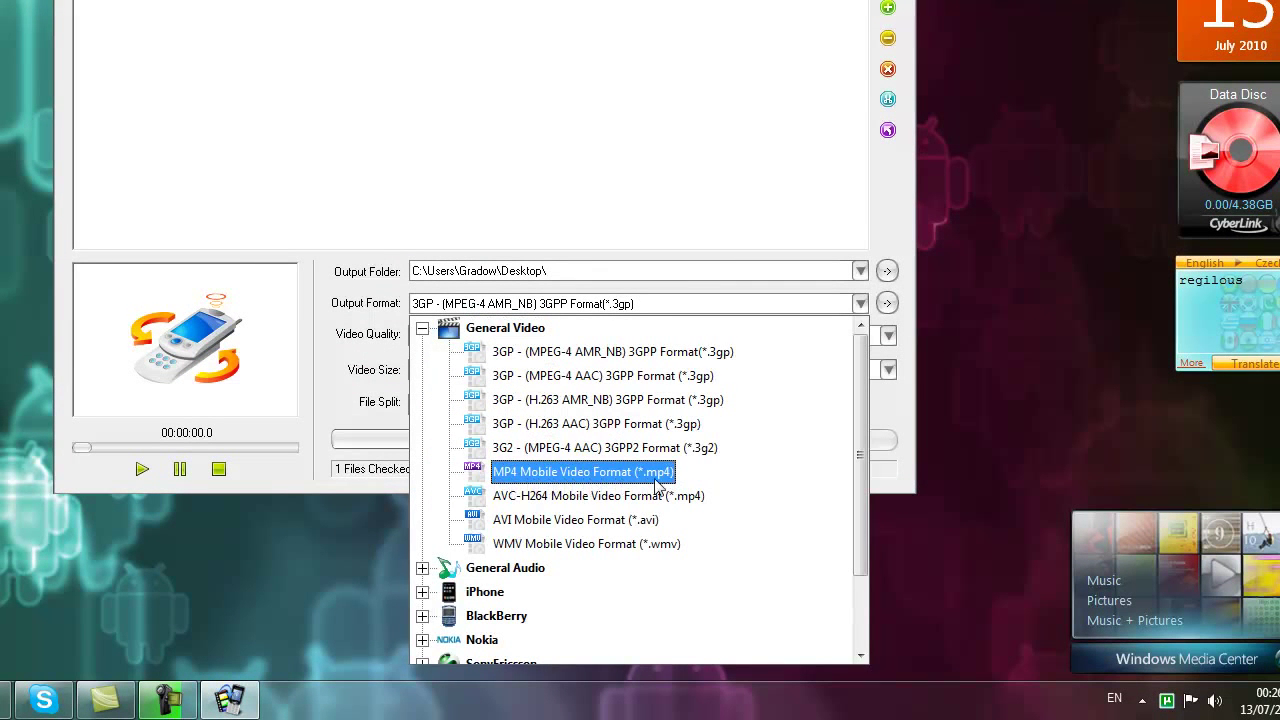
left_click(600, 472)
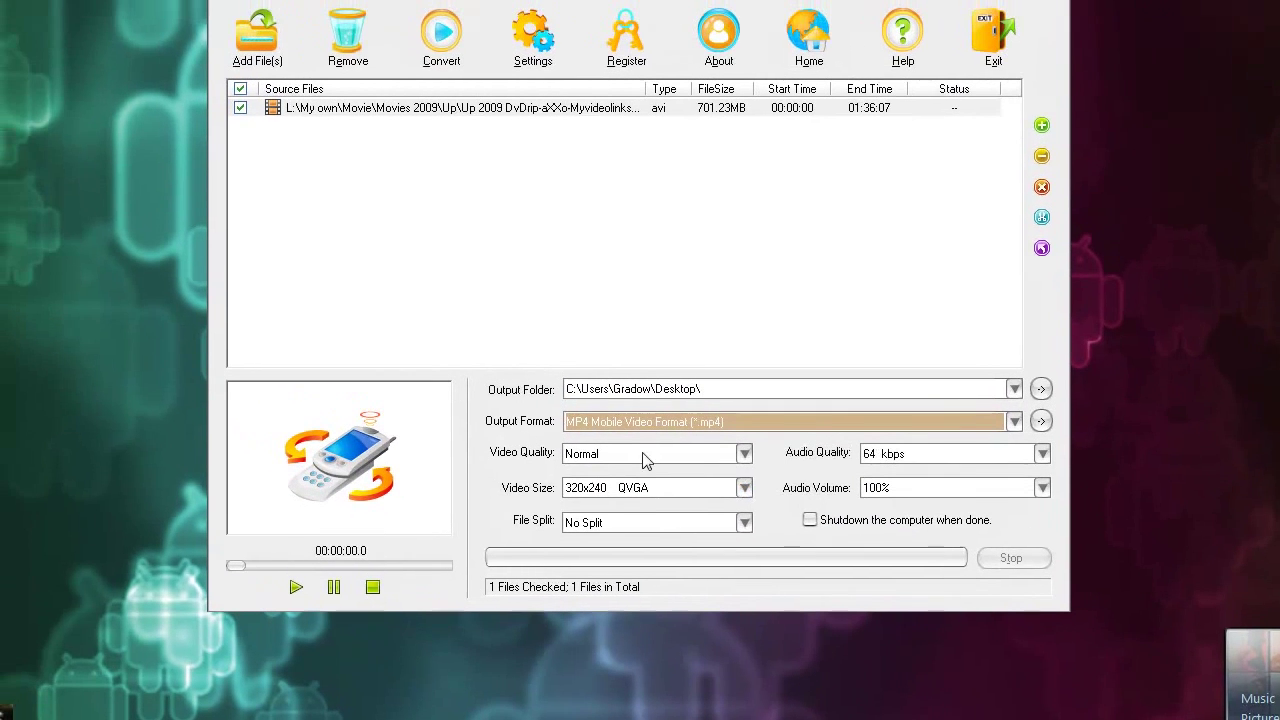
- Set the video quality to Superb and the video size to 480x320, keeping the file split at No Split
left_click(488, 335)
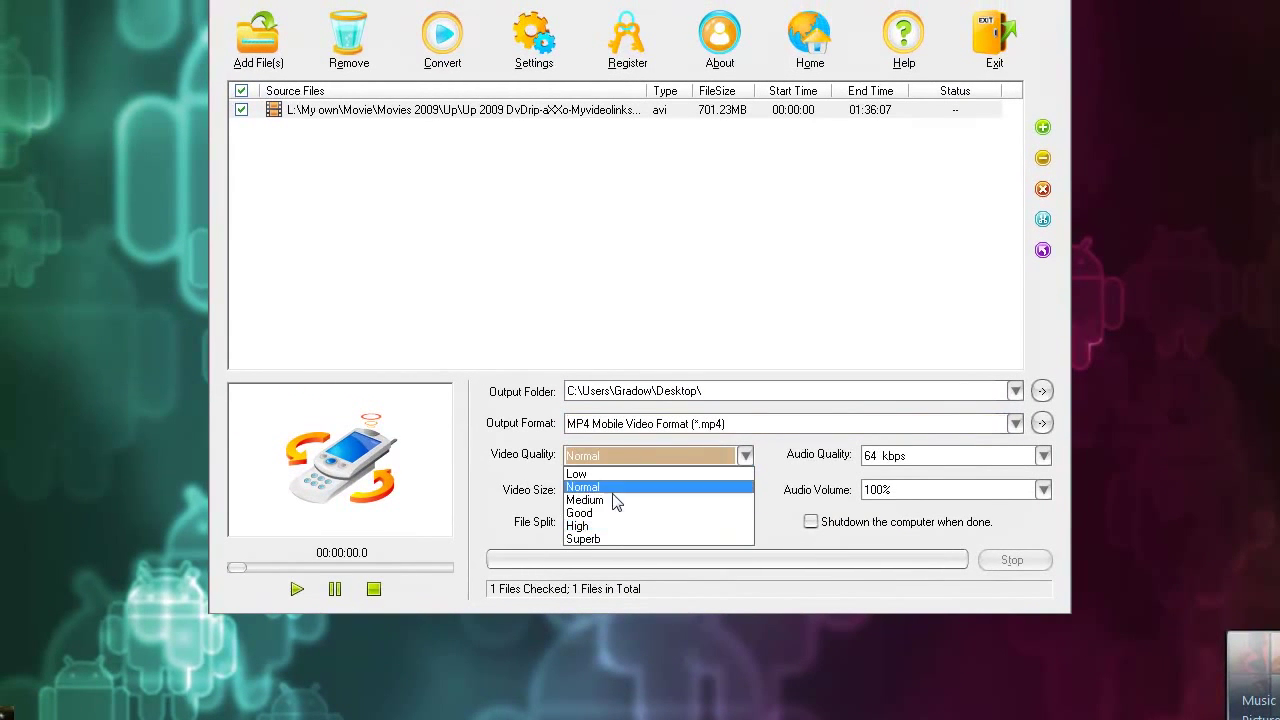
left_click(651, 540)
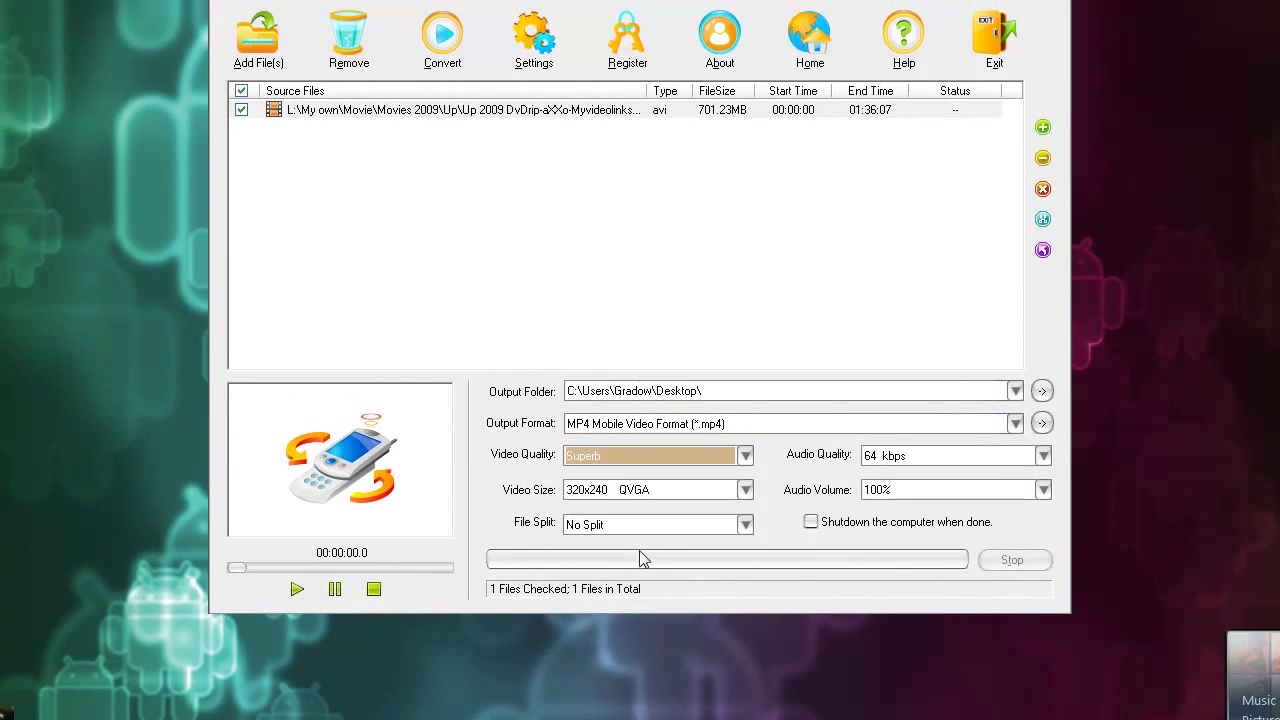
left_click(640, 491)
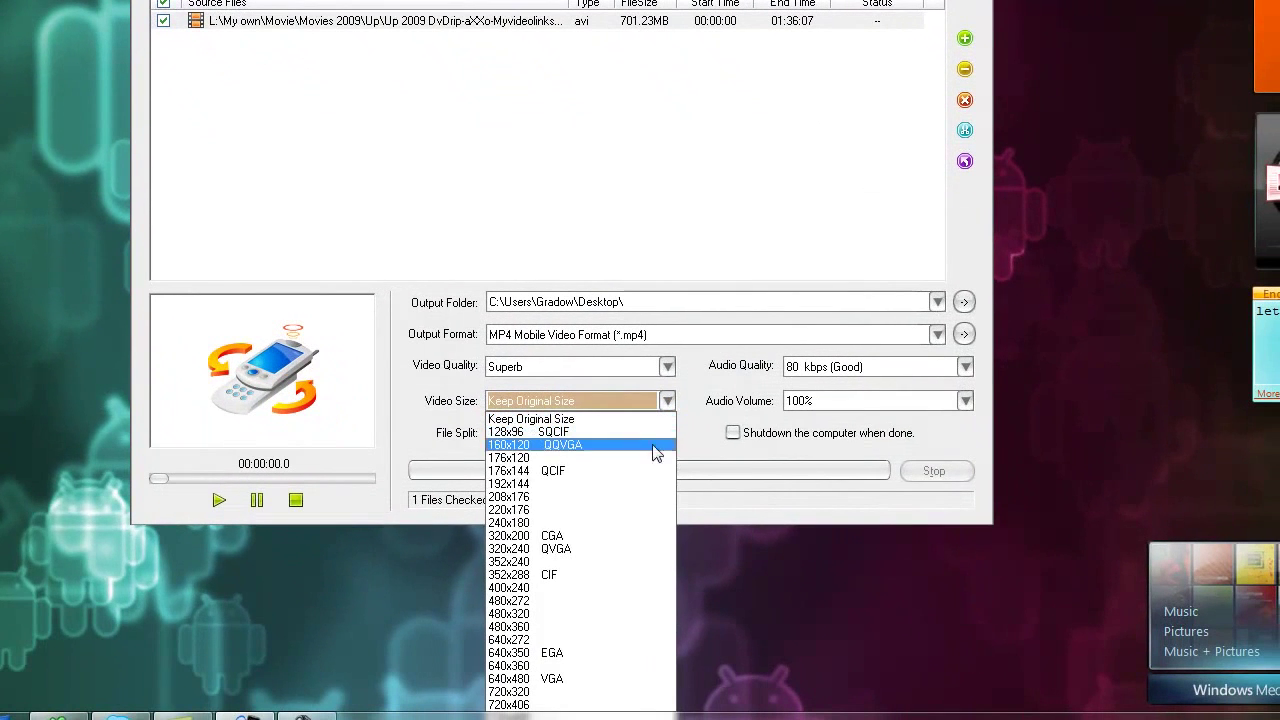
left_click(551, 614)
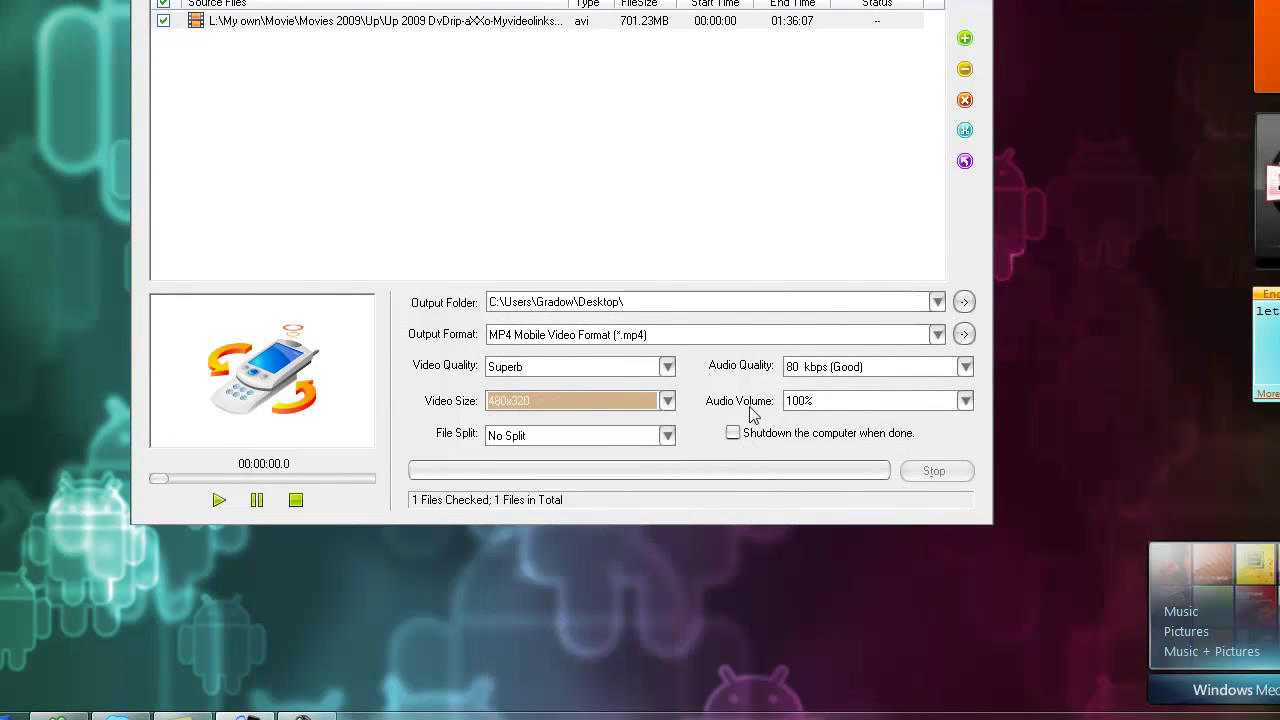
left_click(595, 433)
left_click(595, 433)
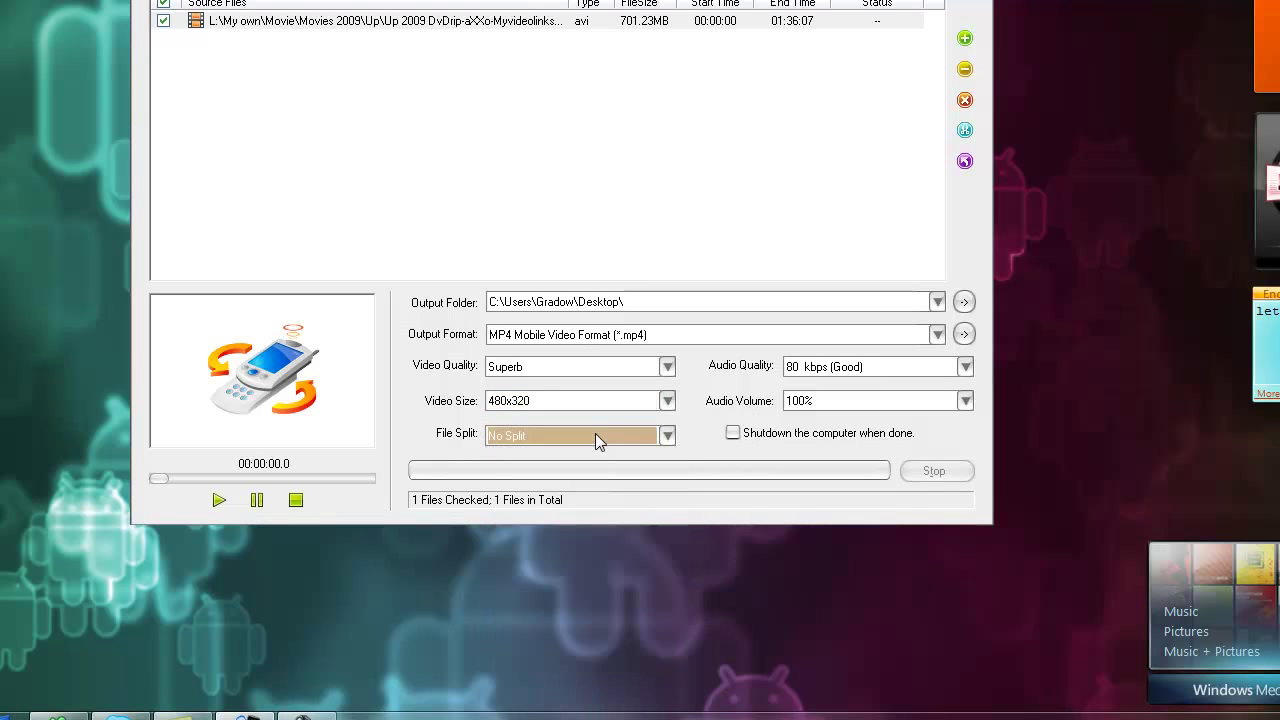
- Set the audio quality to 160 kbps (Best) with the audio volume at 100%, and start the conversion
left_click(920, 368)
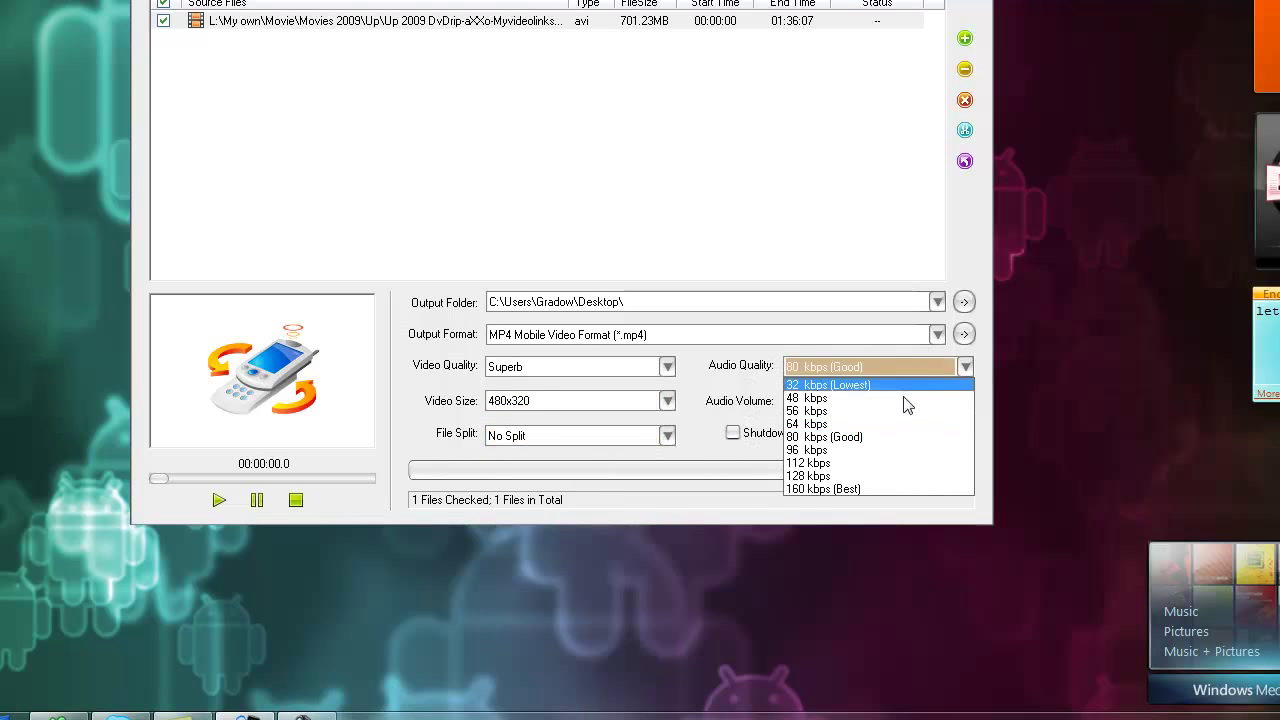
left_click(896, 488)
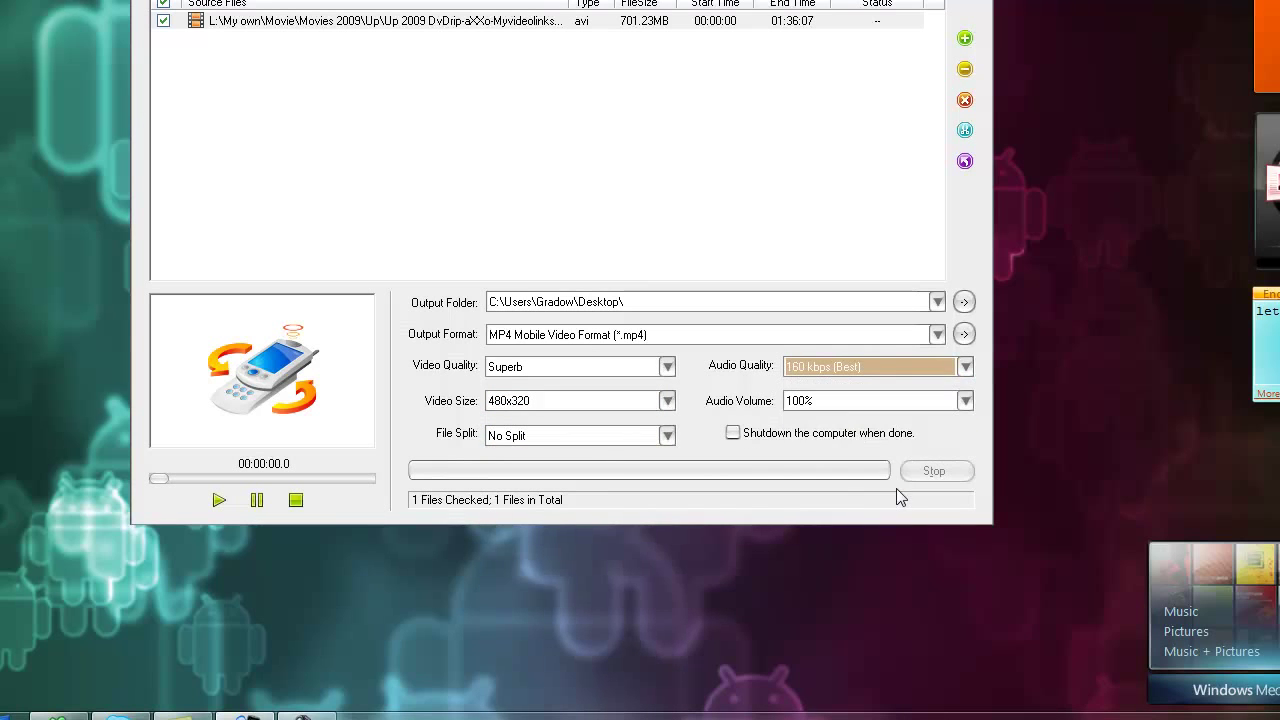
left_click(860, 407)
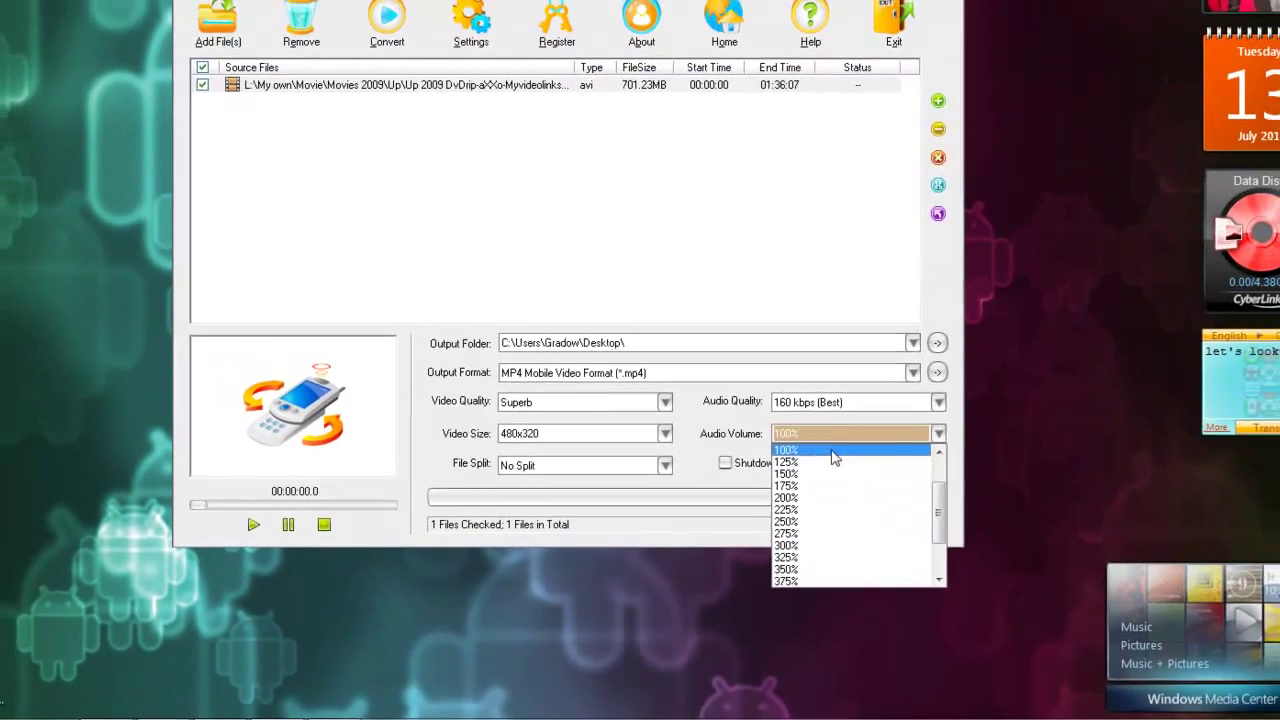
left_click(831, 451)
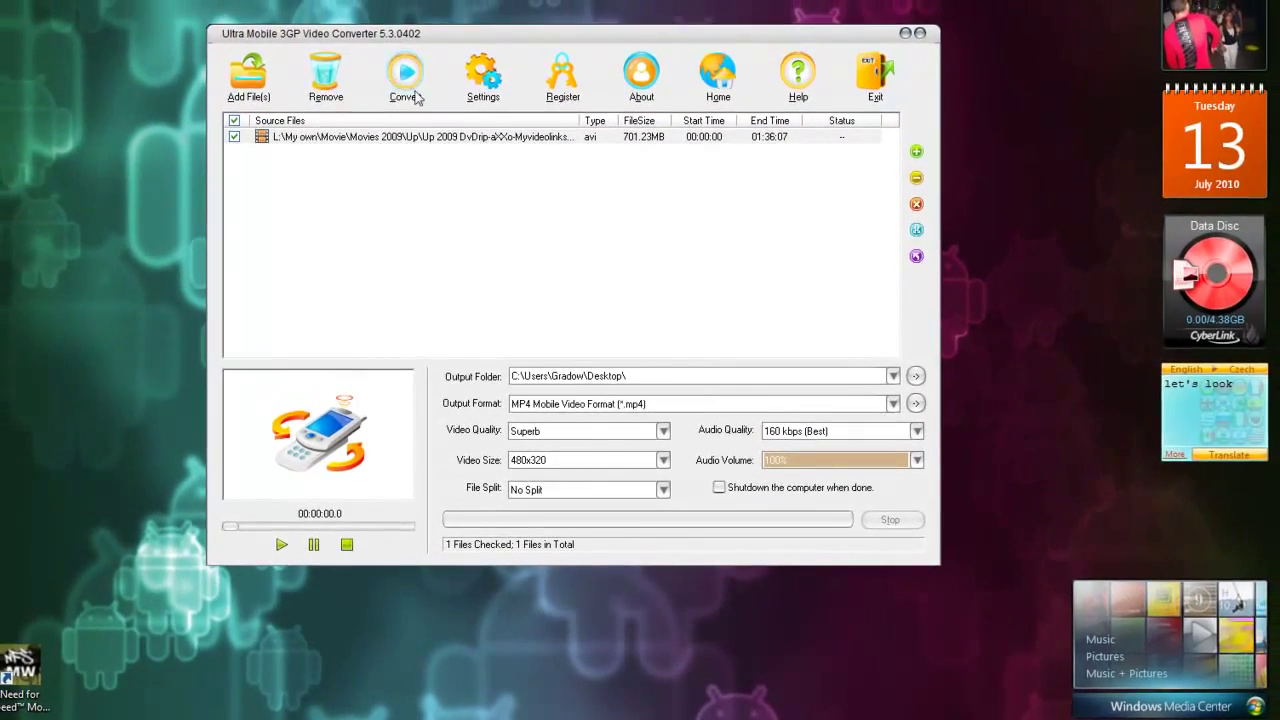
left_click(419, 83)
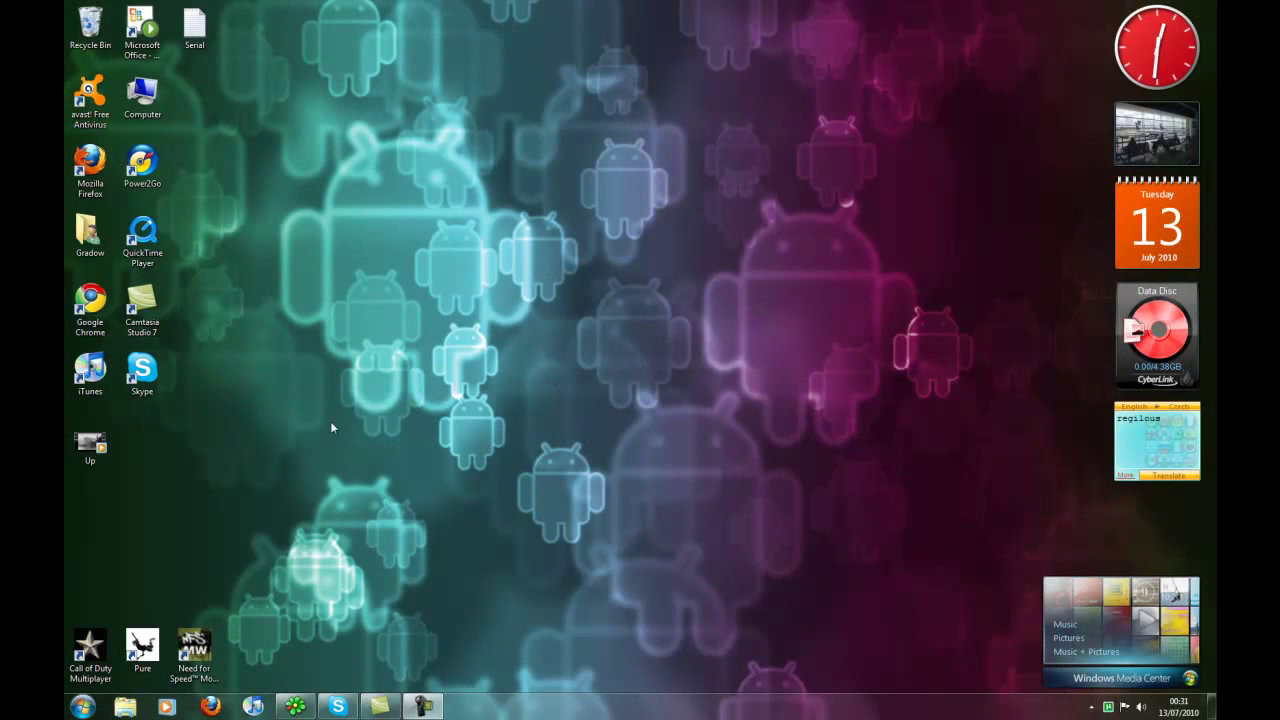
- Move the Up video into open desktop space and open the Movies folder on Removable Disk (J:) beside it
left_click_drag(100, 450, 502, 309)
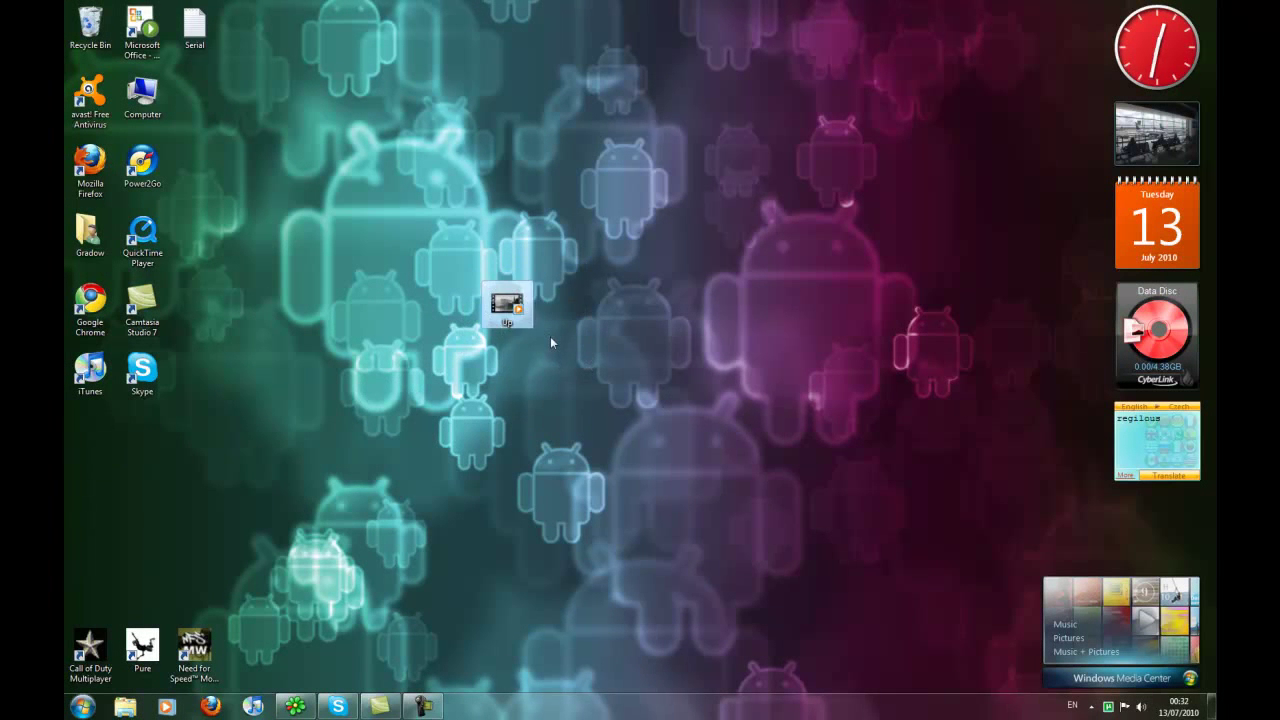
left_click(125, 706)
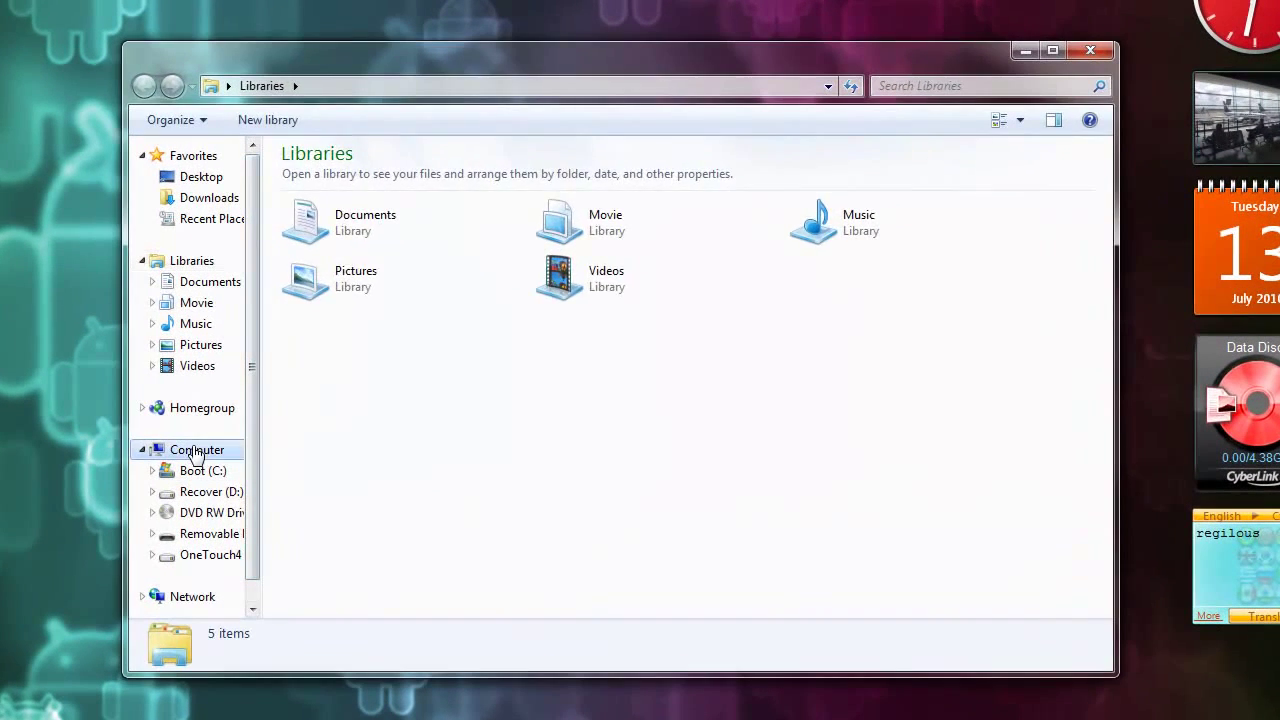
left_click(423, 364)
double_click(886, 285)
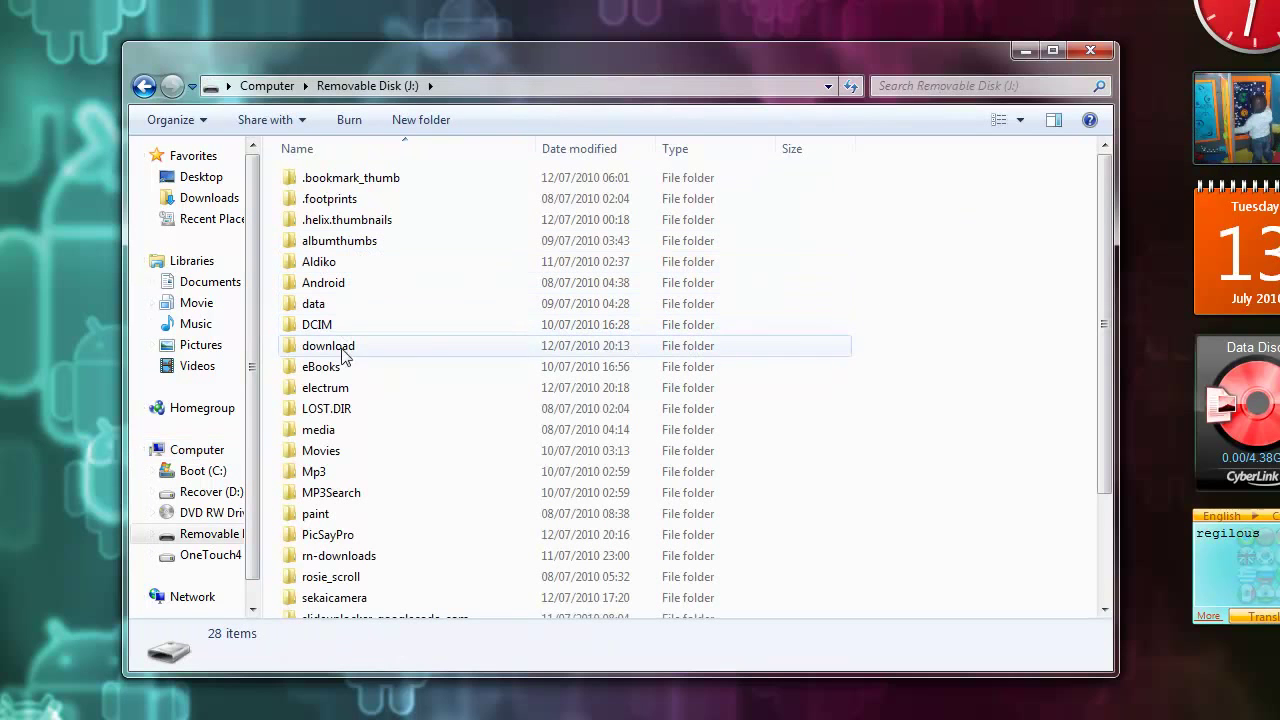
double_click(466, 458)
left_click_drag(374, 70, 610, 66)
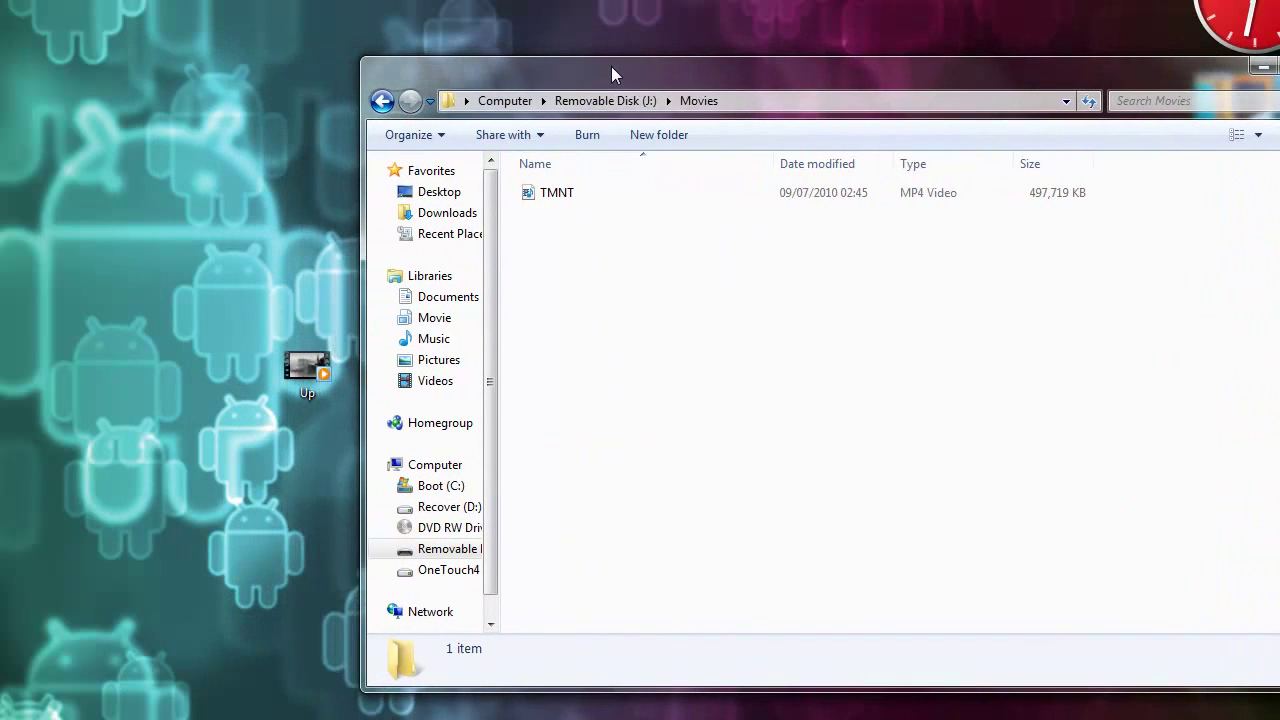
- Move the Up video from the desktop into the Movies folder on Removable Disk (J:) using cut and paste
right_click(322, 369)
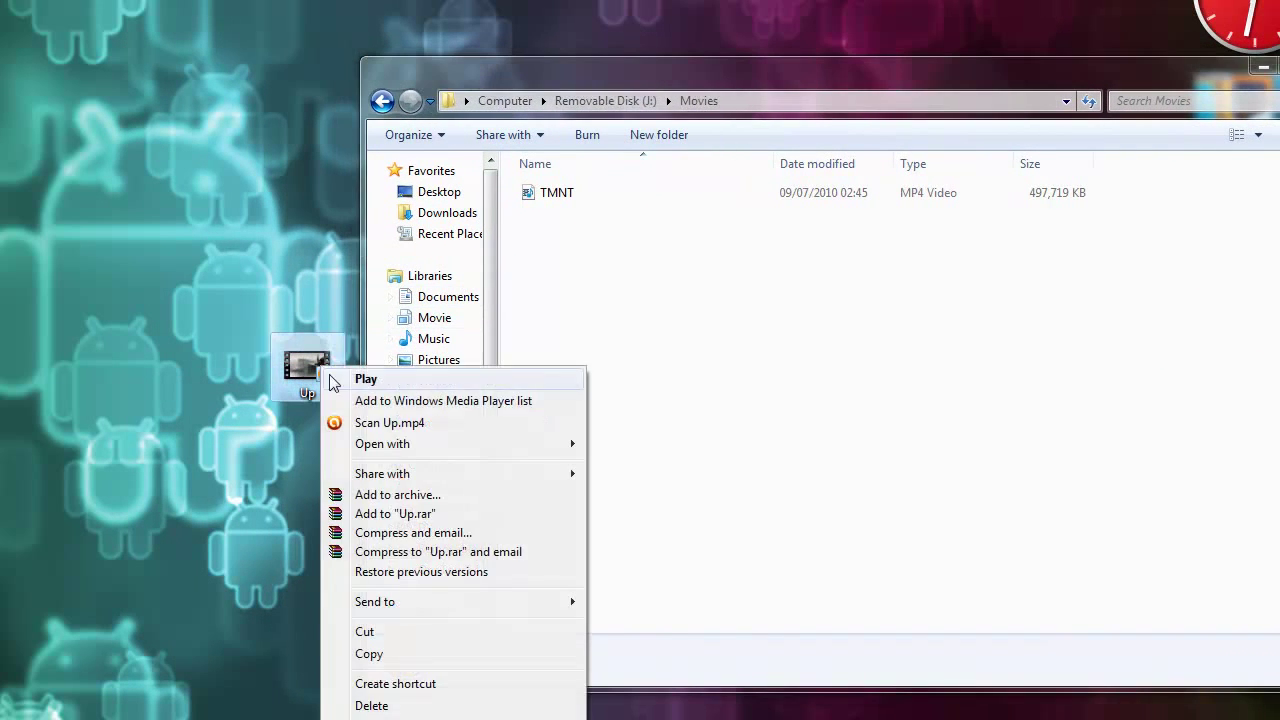
left_click(388, 632)
right_click(590, 332)
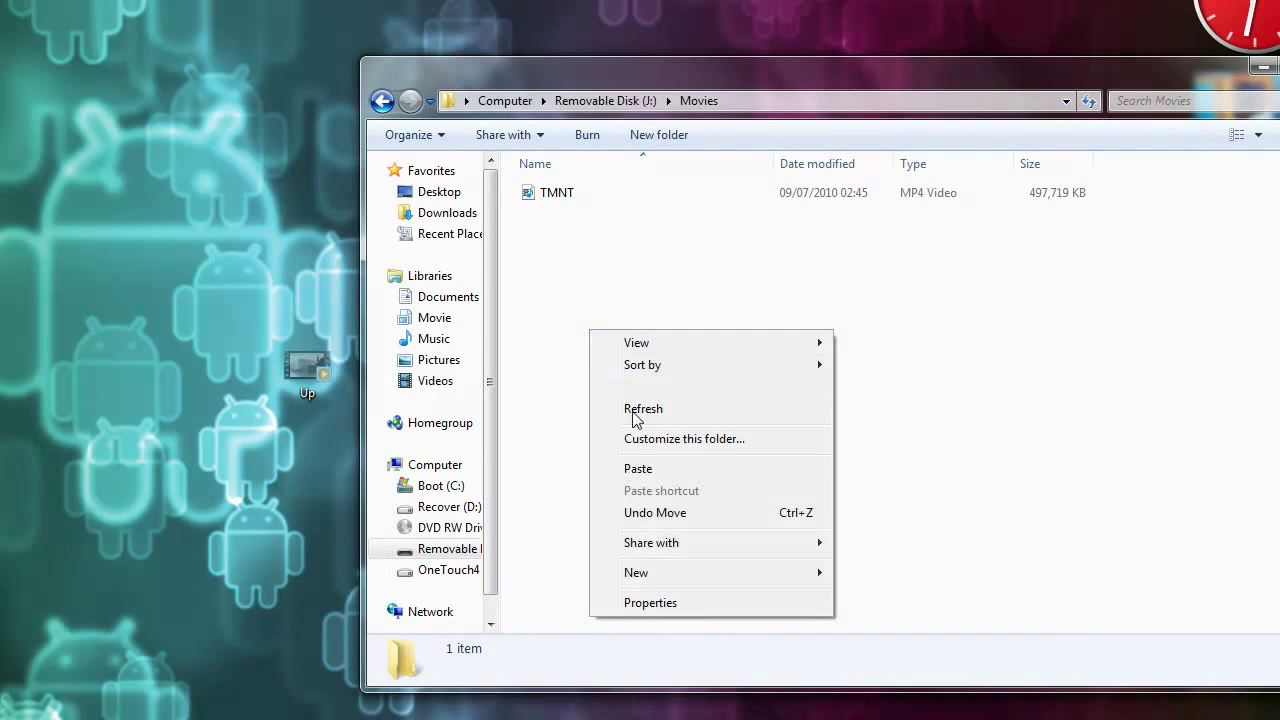
left_click(758, 477)
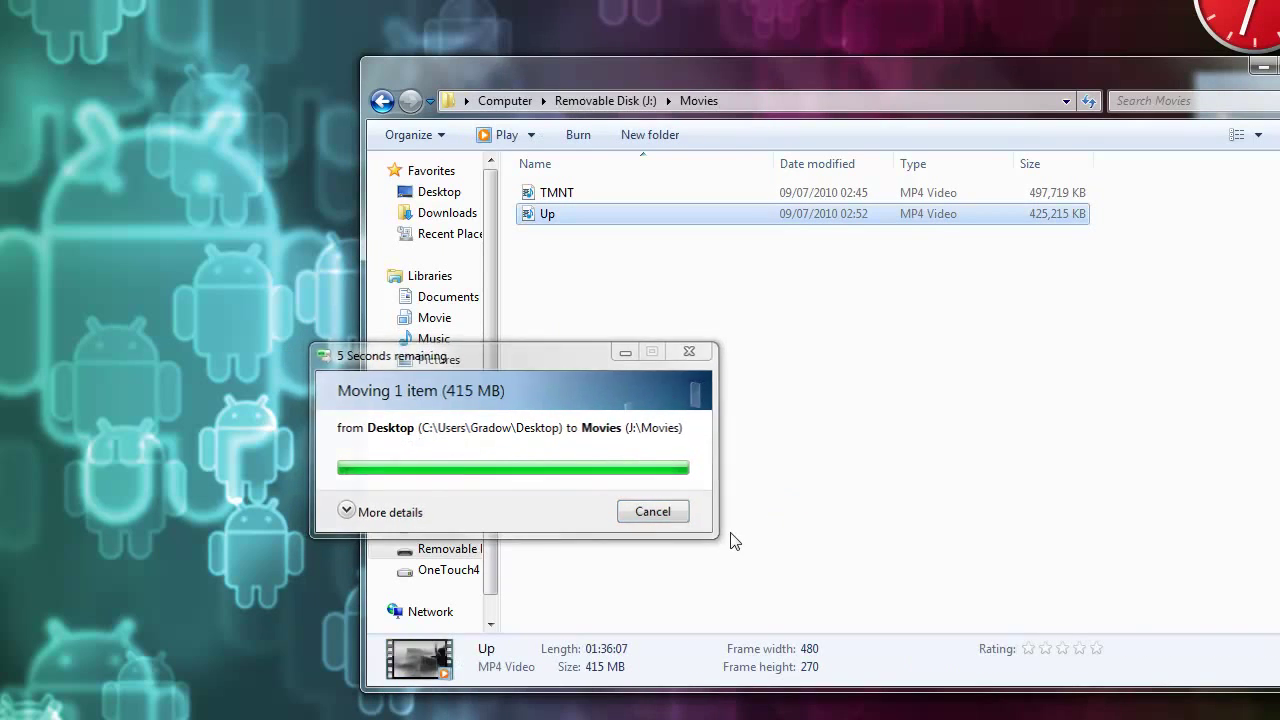
left_click(608, 252)
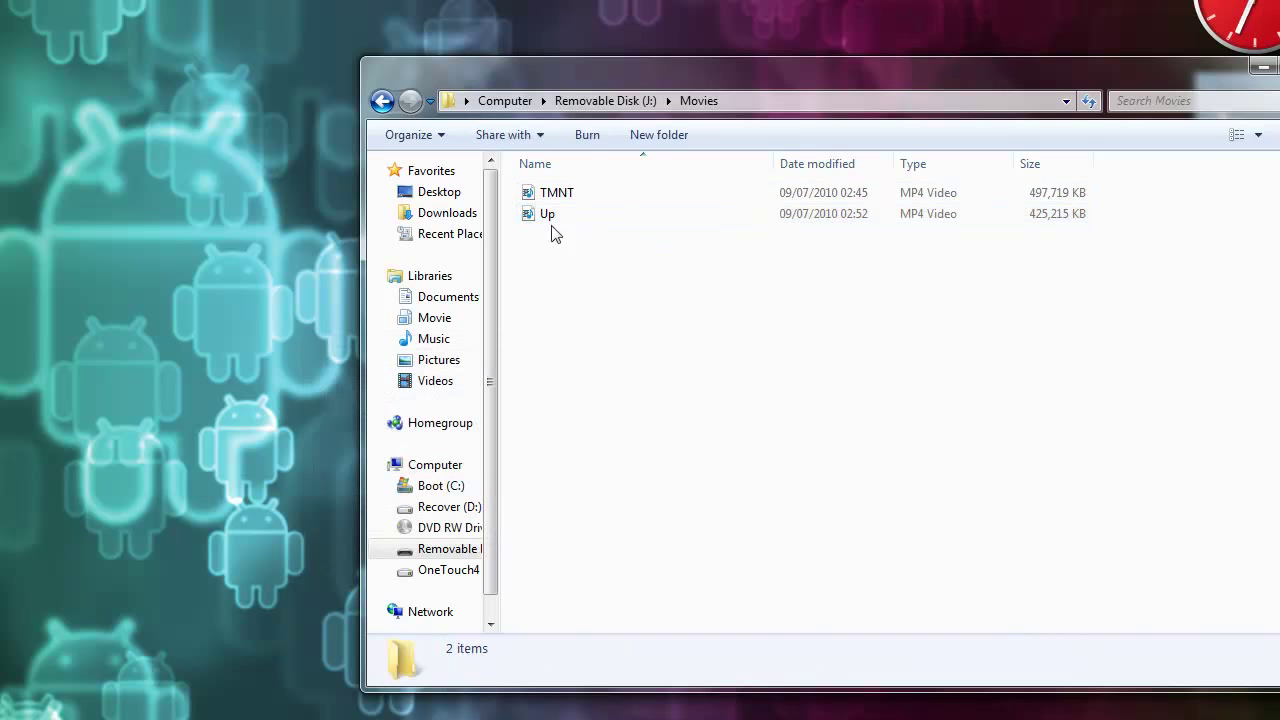
left_click_drag(685, 85, 370, 145)
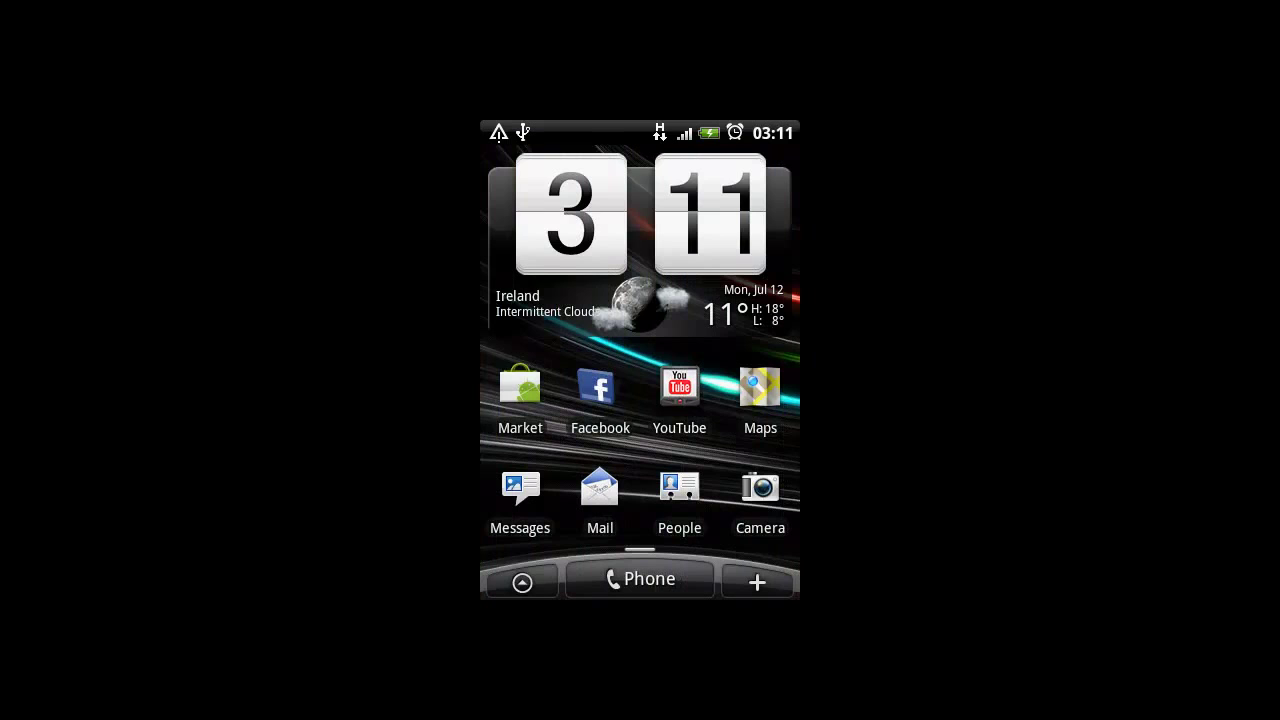
- Switch to the Android phone and play the Up video from the Movies album in Photos
left_click(522, 582)
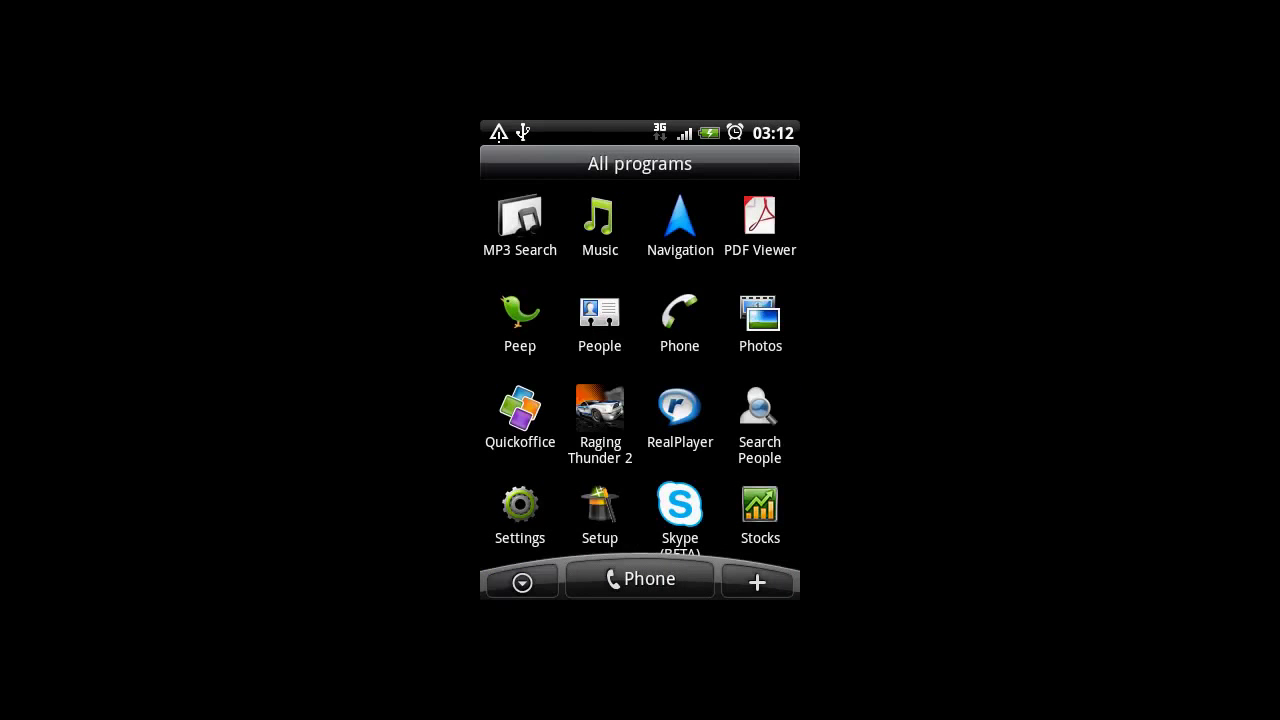
left_click(760, 322)
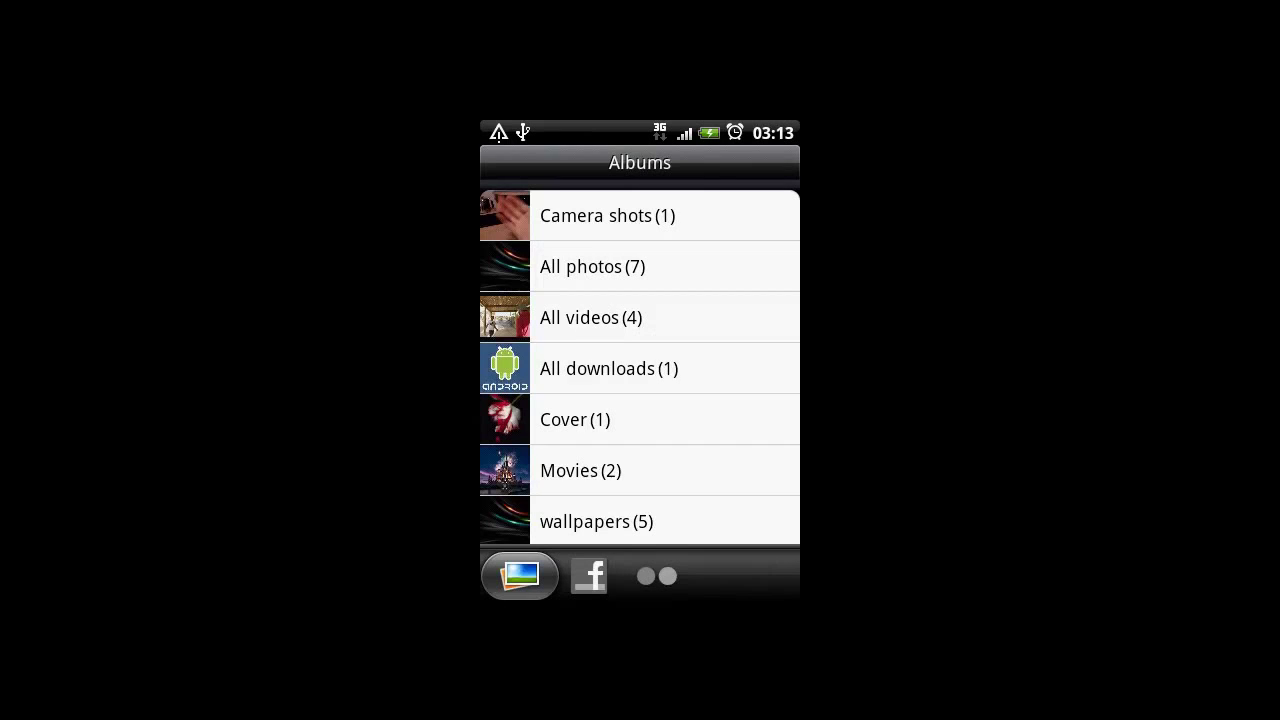
left_click(640, 470)
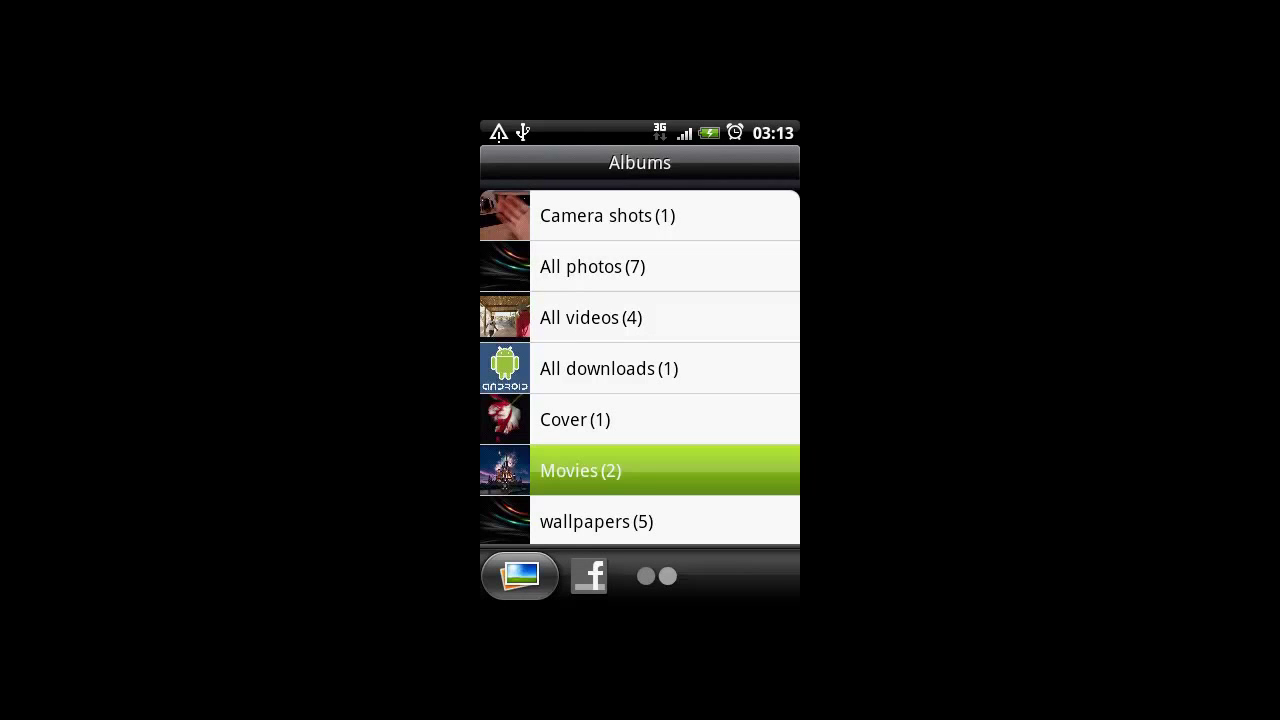
left_click(640, 402)
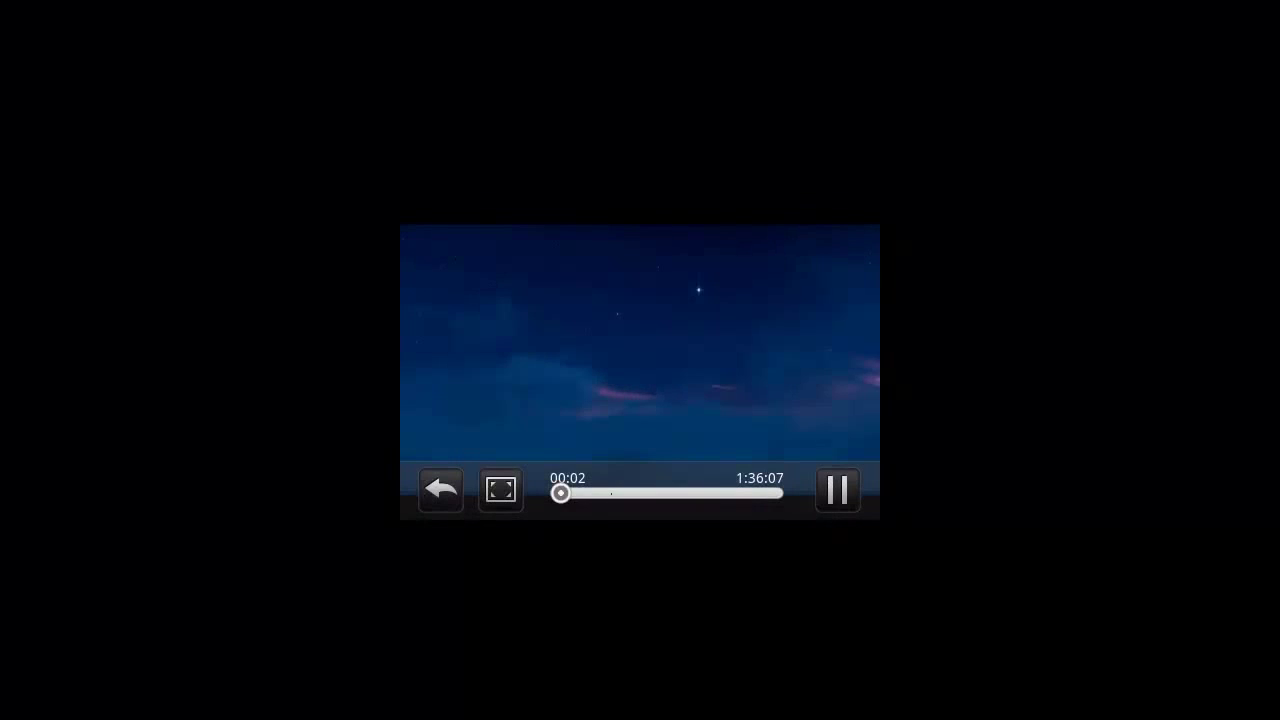